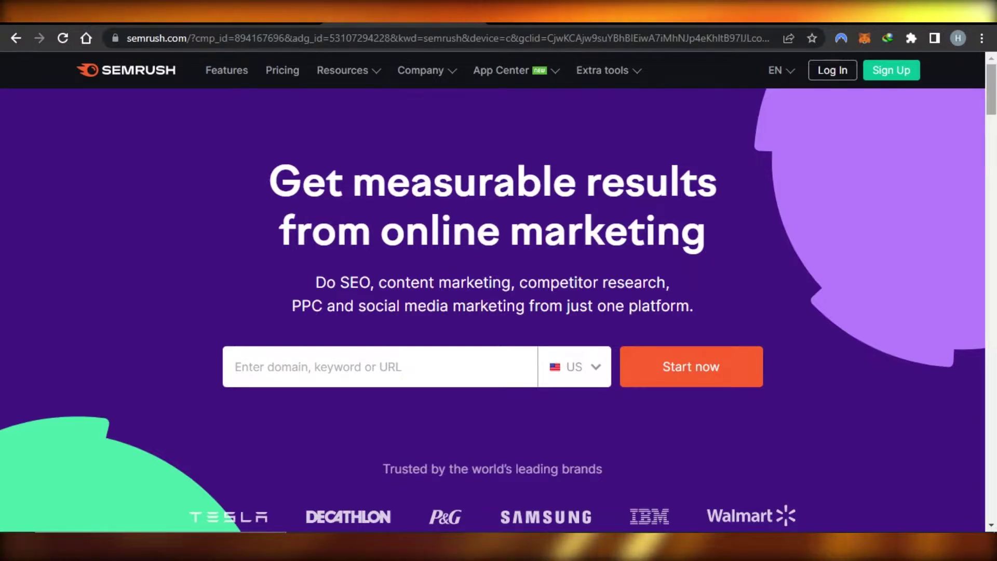
# Look over the Semrush homepage, including its SEO features, company figures and the Content Marketing toolkit.
pyautogui.scroll(-15, 493, 291)
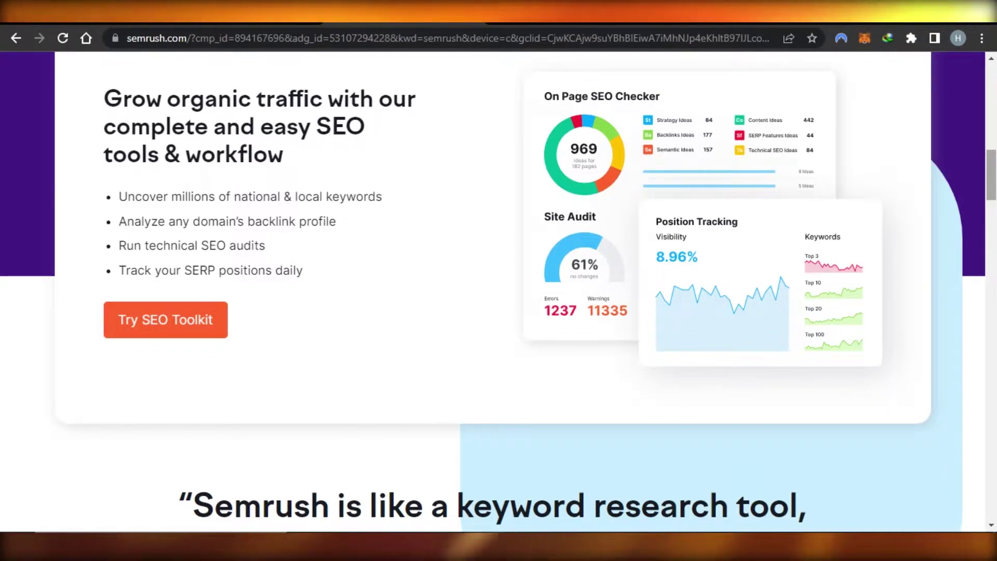
pyautogui.moveTo(995, 166)
pyautogui.mouseDown()
pyautogui.moveTo(993, 73)
pyautogui.moveTo(993, 169)
pyautogui.mouseUp()
pyautogui.scroll(-10, 499, 291)
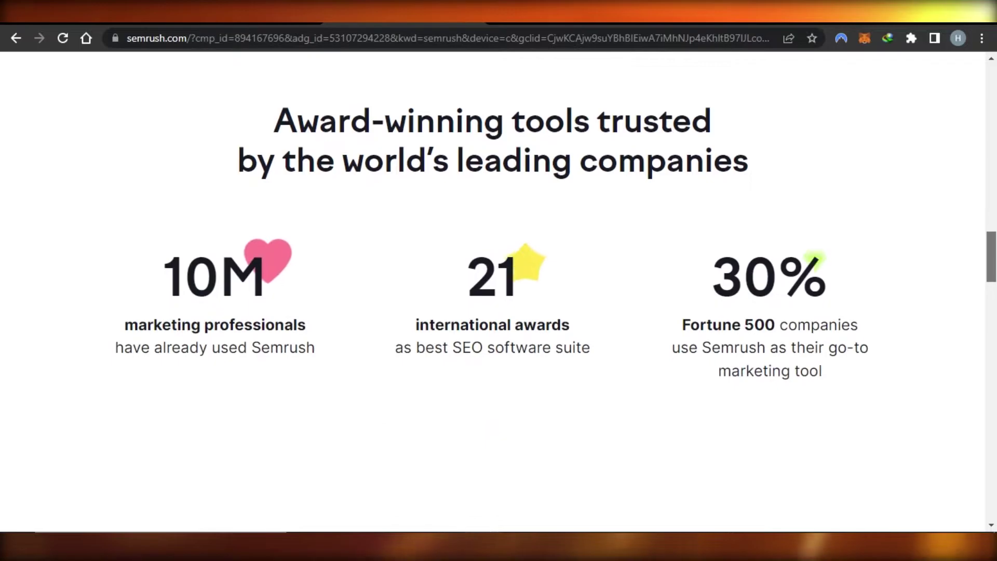
pyautogui.scroll(20, 499, 291)
pyautogui.scroll(1, 499, 291)
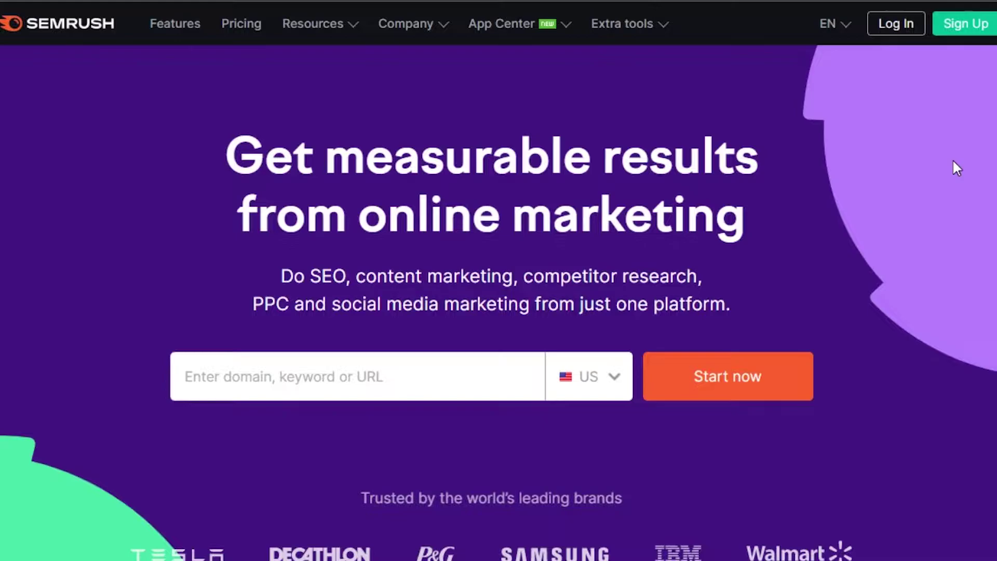
pyautogui.scroll(-10, 498, 280)
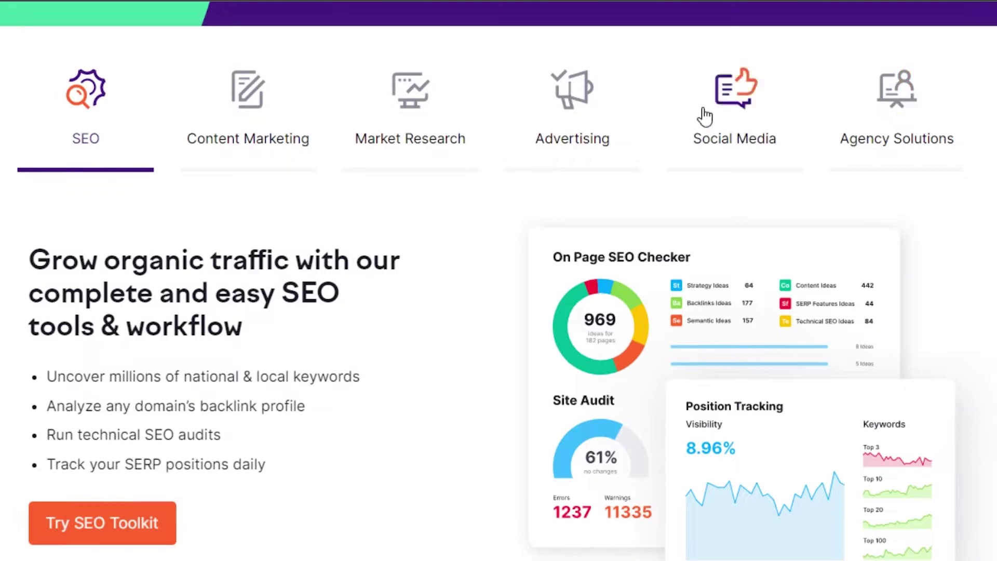
pyautogui.click(250, 102)
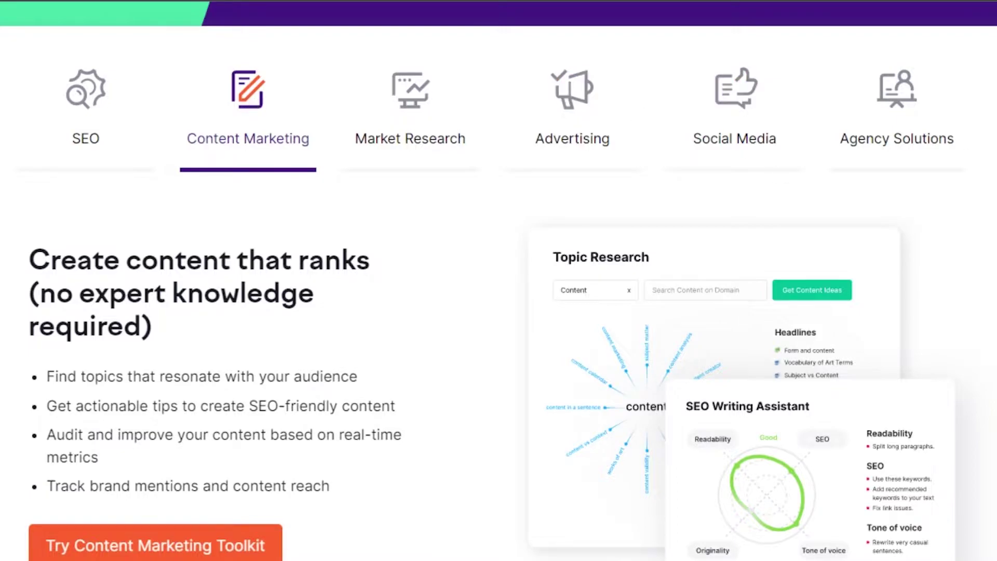
pyautogui.scroll(-10, 498, 281)
pyautogui.scroll(20, 498, 281)
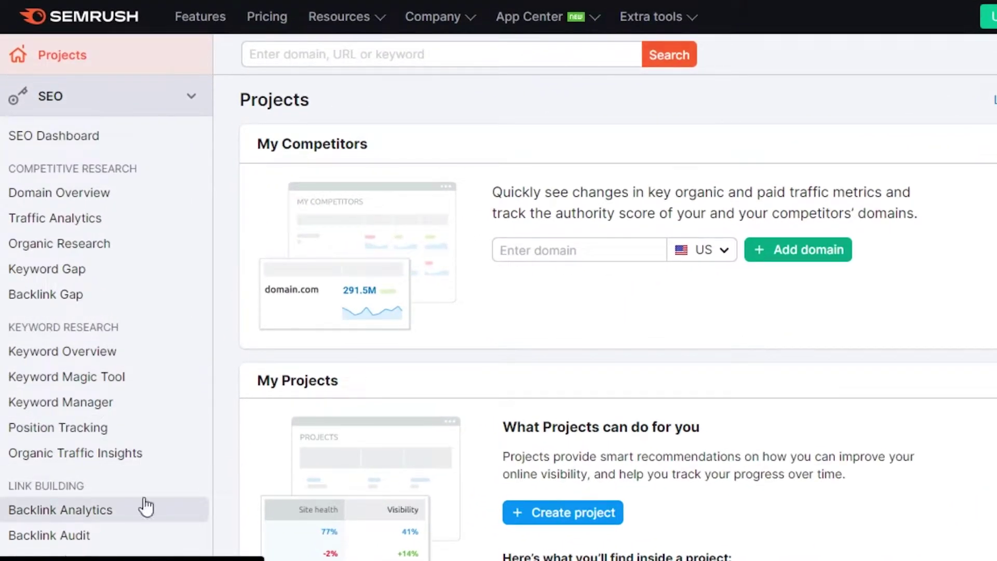
# Open Backlink Analytics from the link building tools and look over its introduction.
pyautogui.scroll(-6, 345, 188)
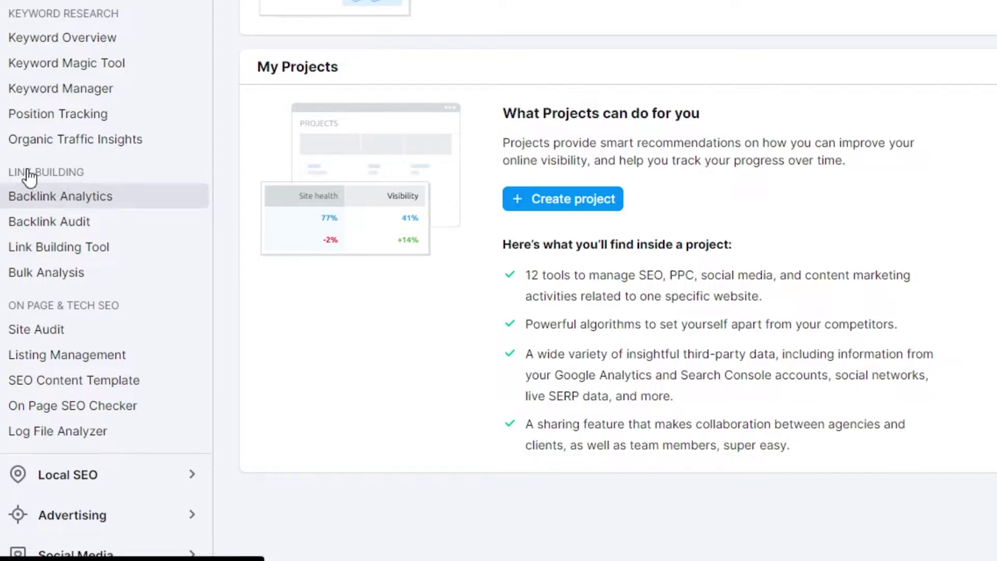
pyautogui.click(40, 202)
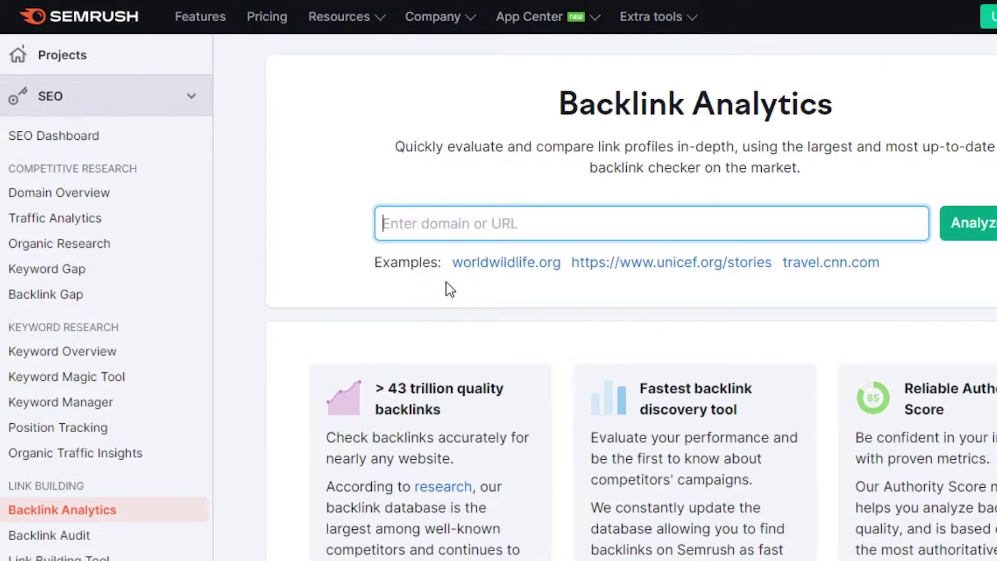
pyautogui.scroll(-3, 762, 181)
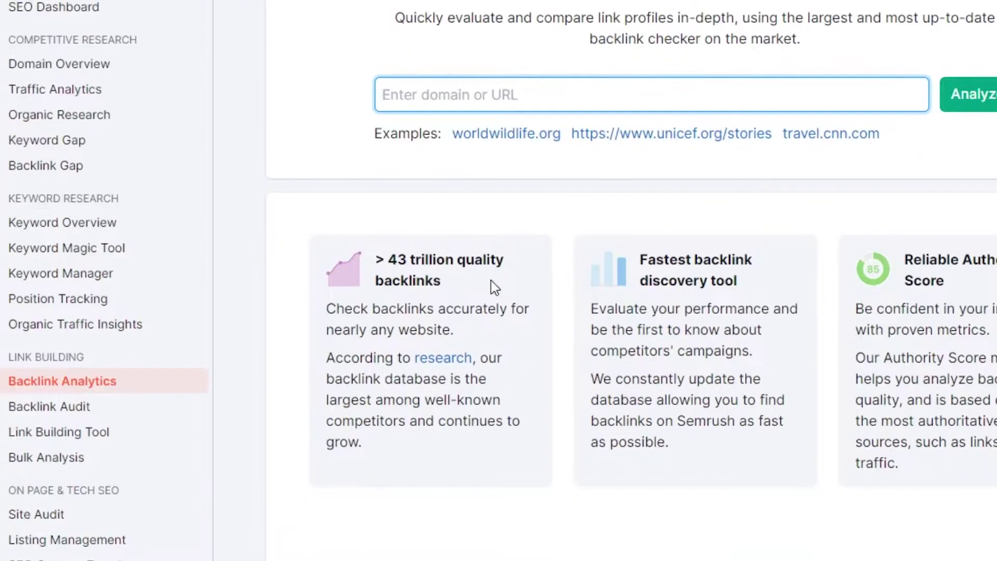
# Open the Link Building Tool and start a link building setup for the domain medium.com.
pyautogui.click(40, 438)
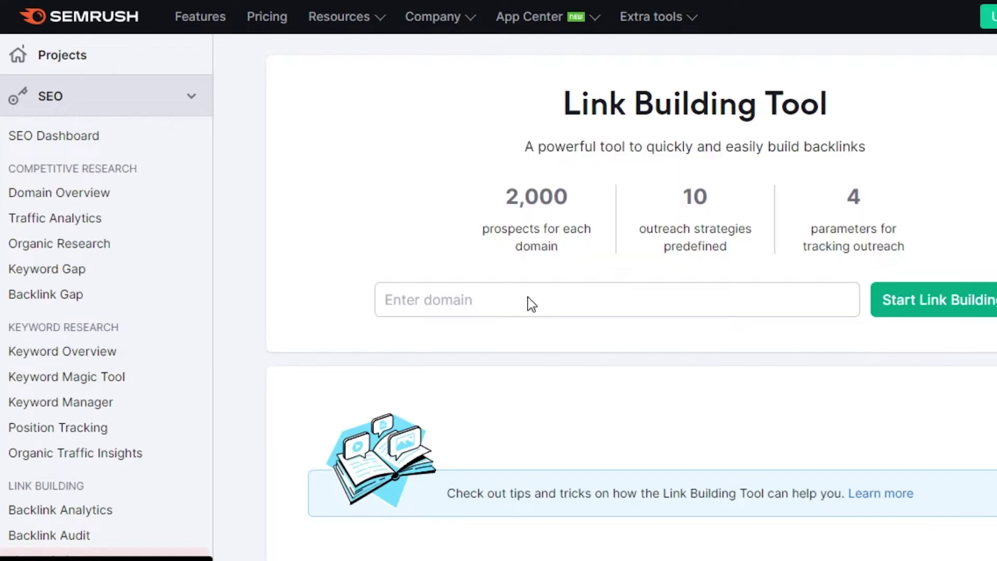
pyautogui.click(519, 296)
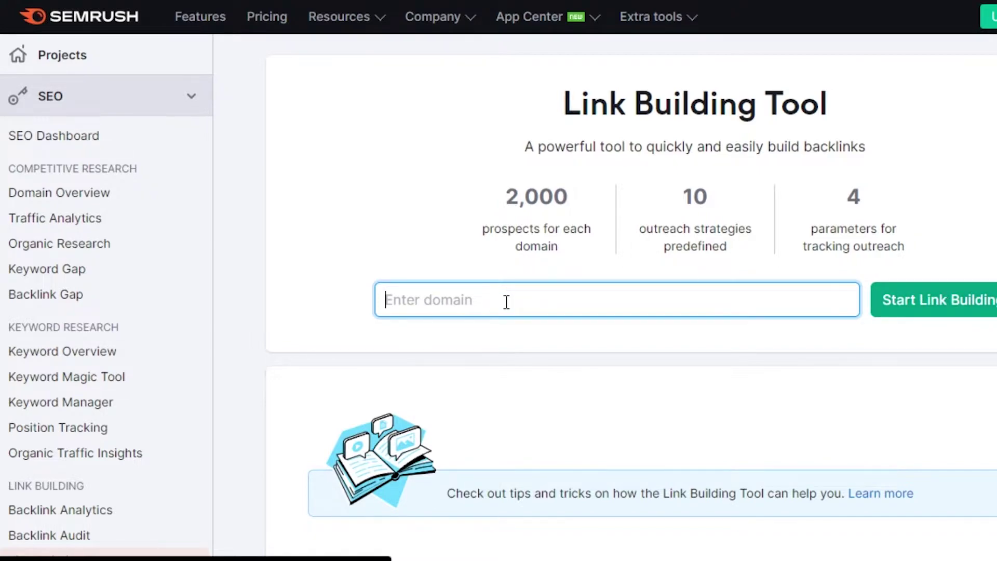
pyautogui.write('medium')
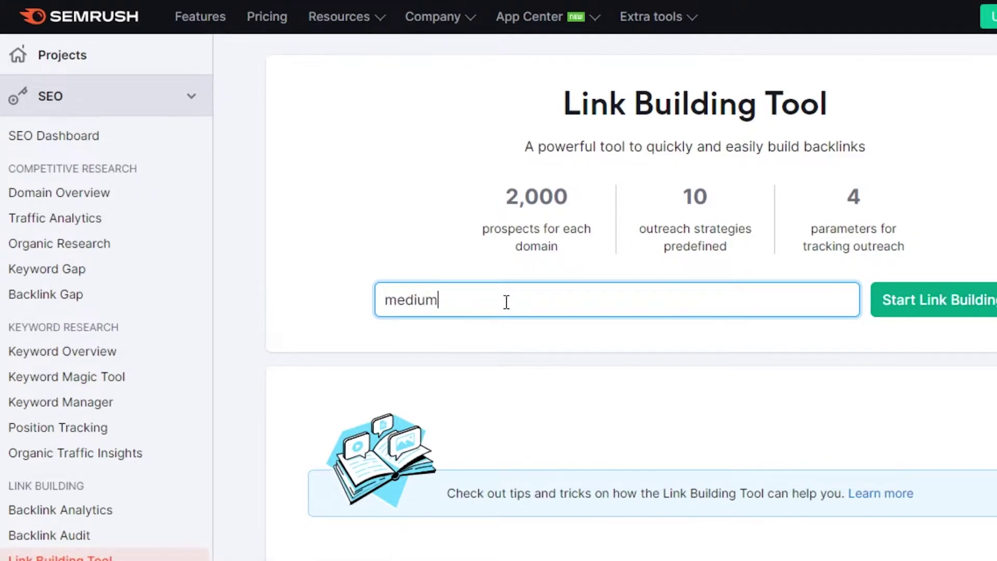
pyautogui.write('.com')
pyautogui.press('Return')
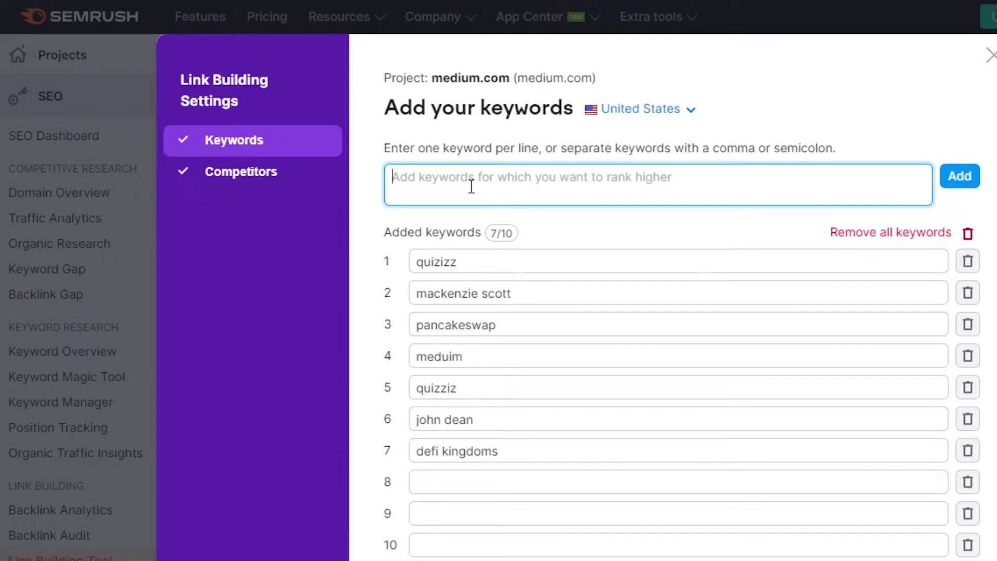
# Add the keywords Quiz, questions and posts to the project's keyword list, leaving out blog post.
pyautogui.hotkey('ctrl', 'v')
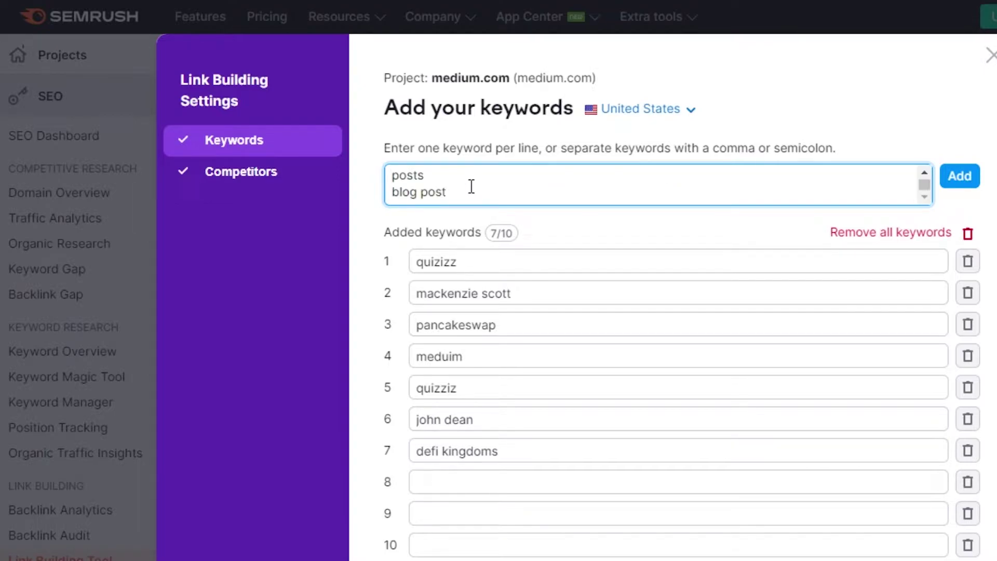
pyautogui.click(960, 179)
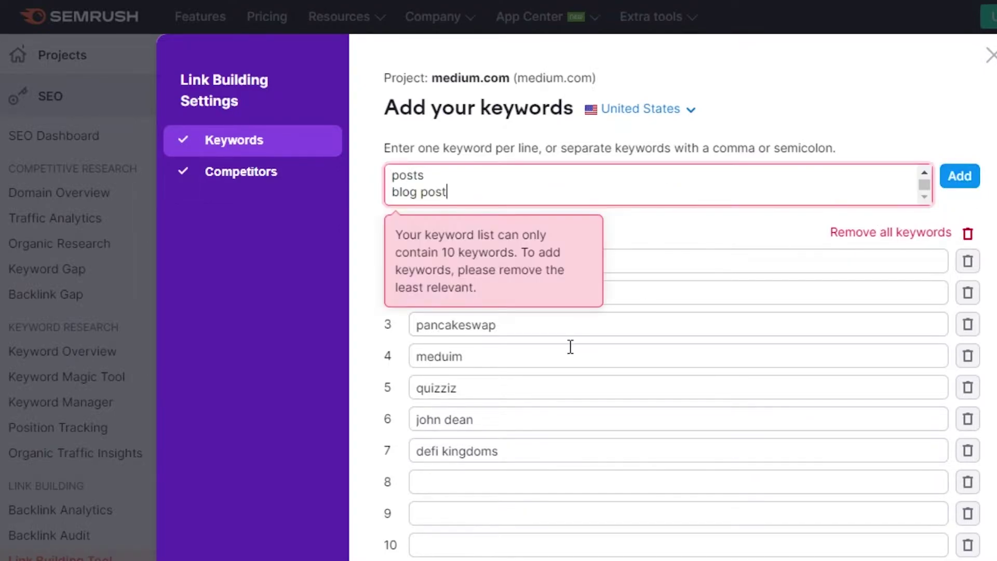
pyautogui.press('BackSpace')
pyautogui.press('BackSpace')
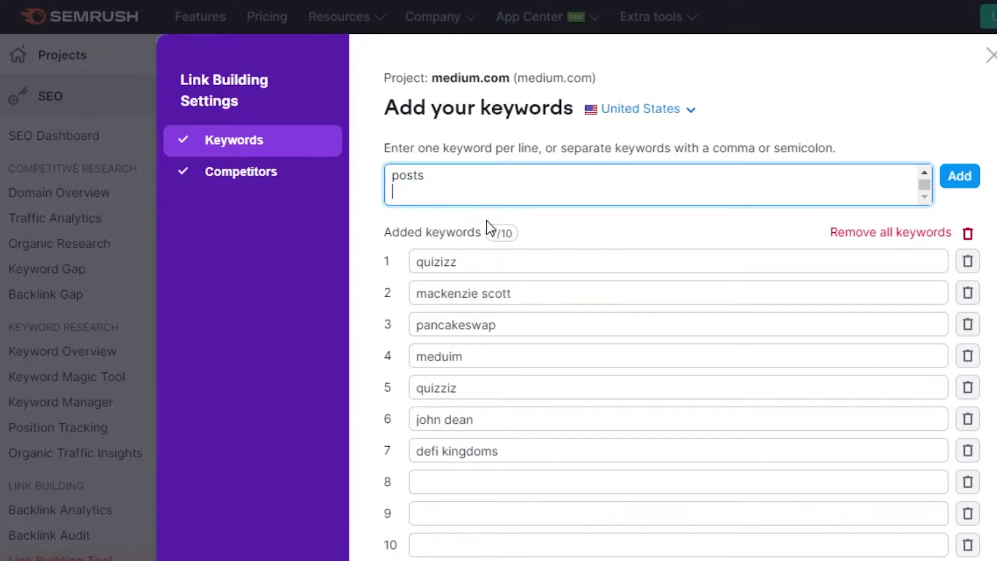
pyautogui.click(958, 186)
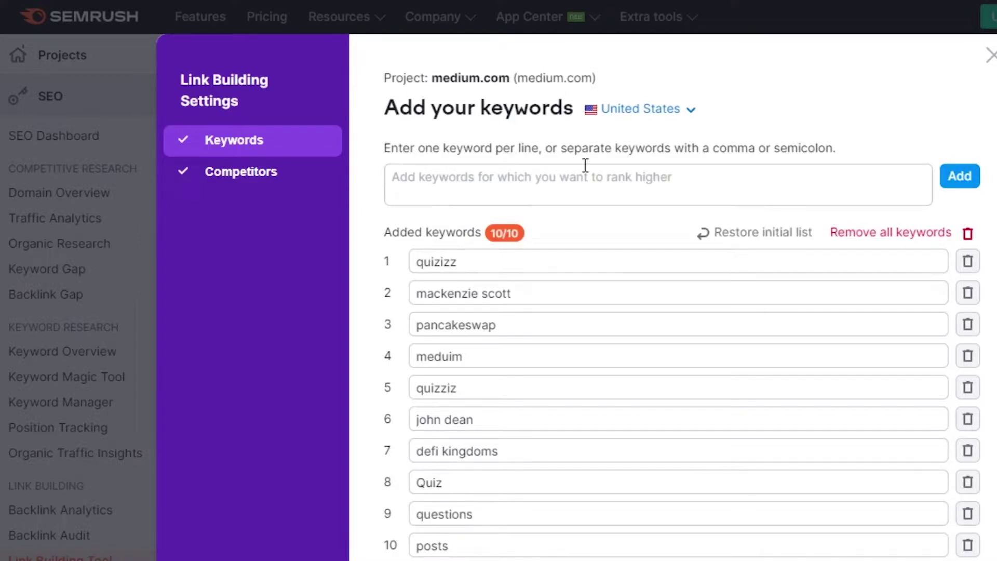
# Go to the competitor settings, keep the suggested competitors and start link building for medium.com.
pyautogui.click(281, 172)
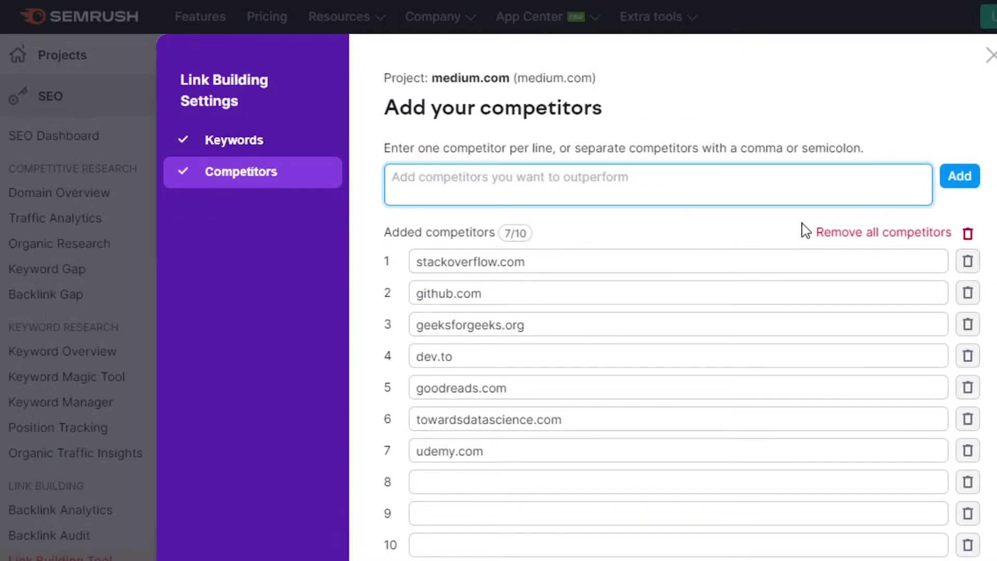
pyautogui.click(991, 62)
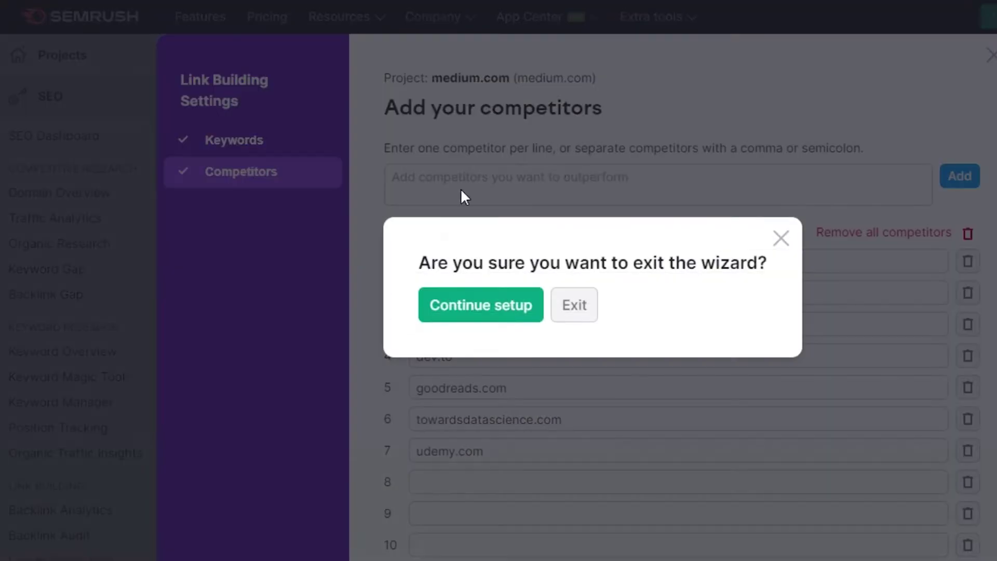
pyautogui.click(483, 316)
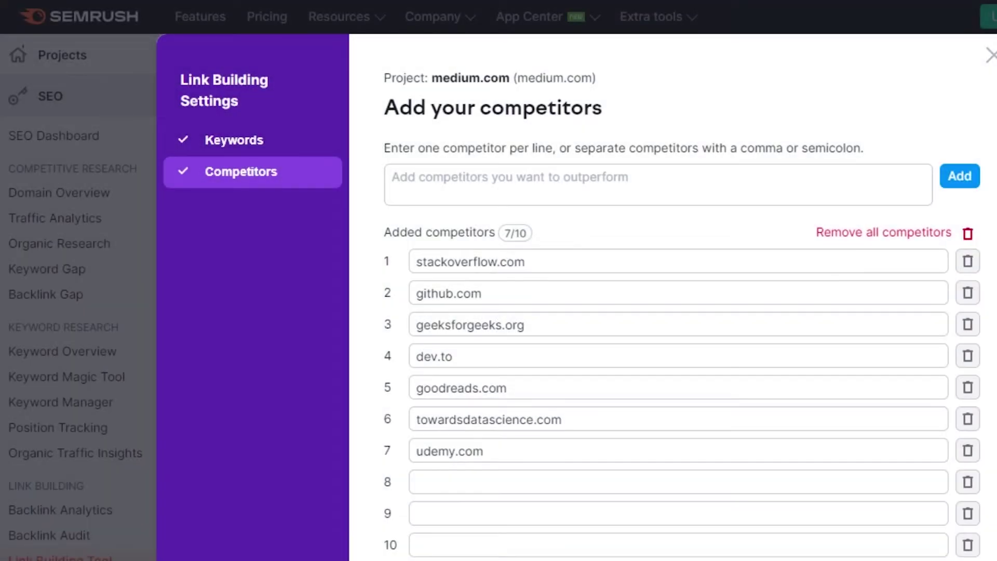
pyautogui.scroll(-2, 673, 312)
pyautogui.press('Escape')
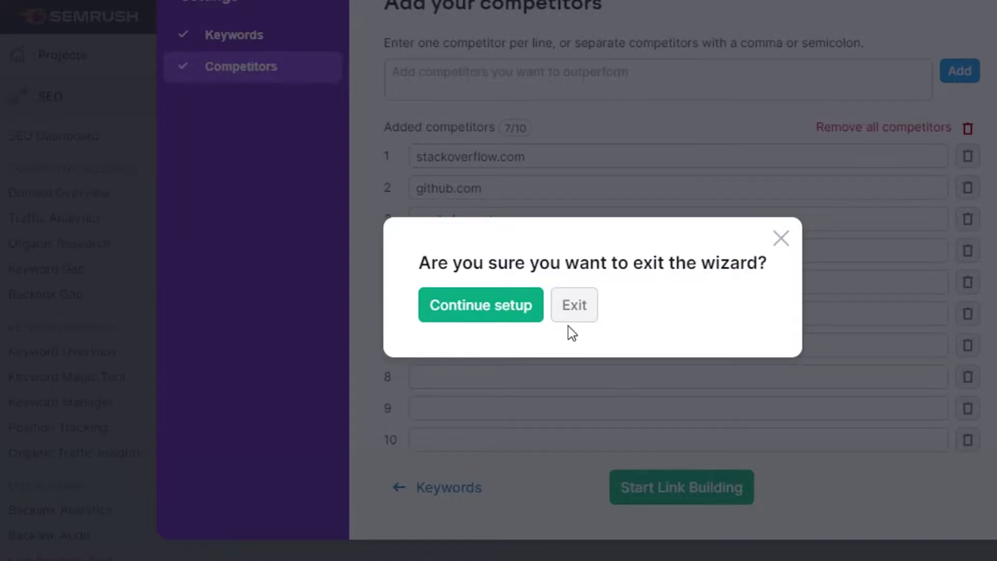
pyautogui.click(786, 244)
pyautogui.scroll(-2, 673, 312)
pyautogui.press('Escape')
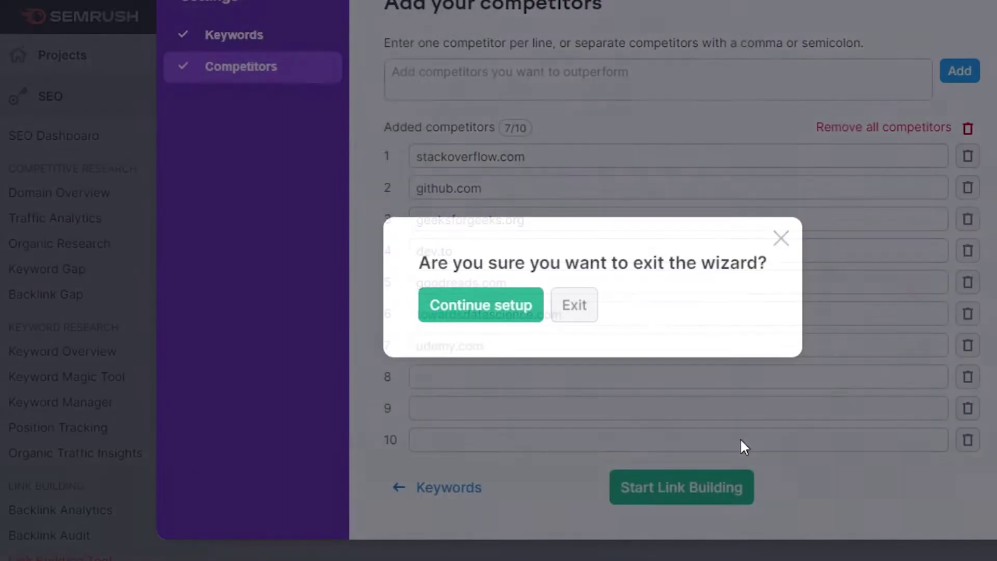
pyautogui.click(702, 488)
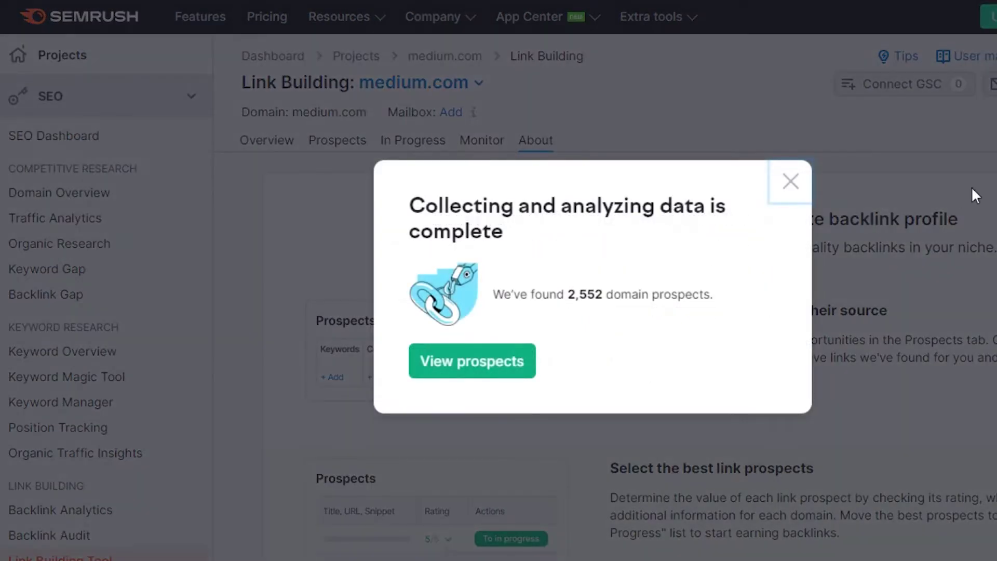
# Dismiss the data collection notice and read the tool's About page, highlighting the text under Start reaching out.
pyautogui.click(791, 181)
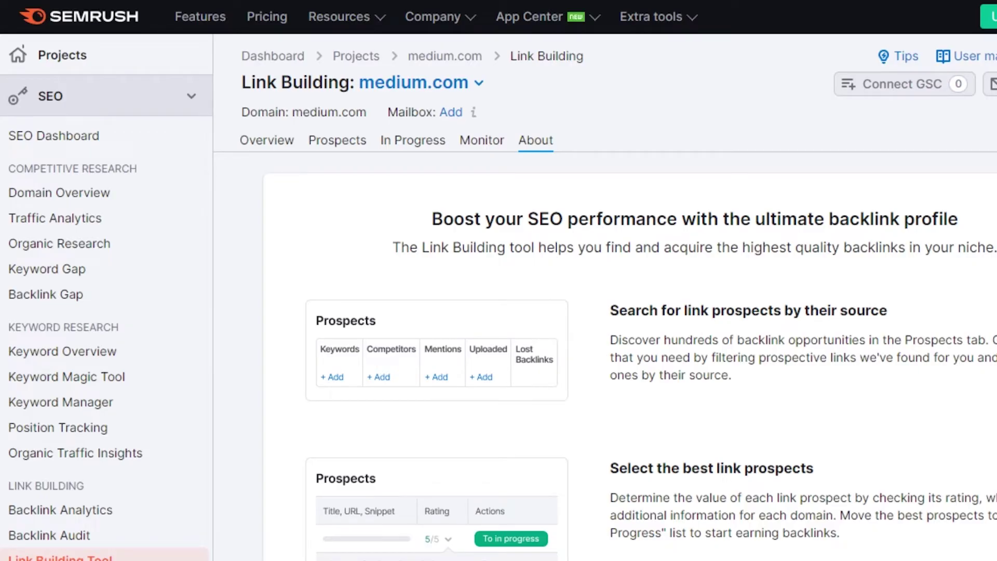
pyautogui.scroll(-10, 499, 280)
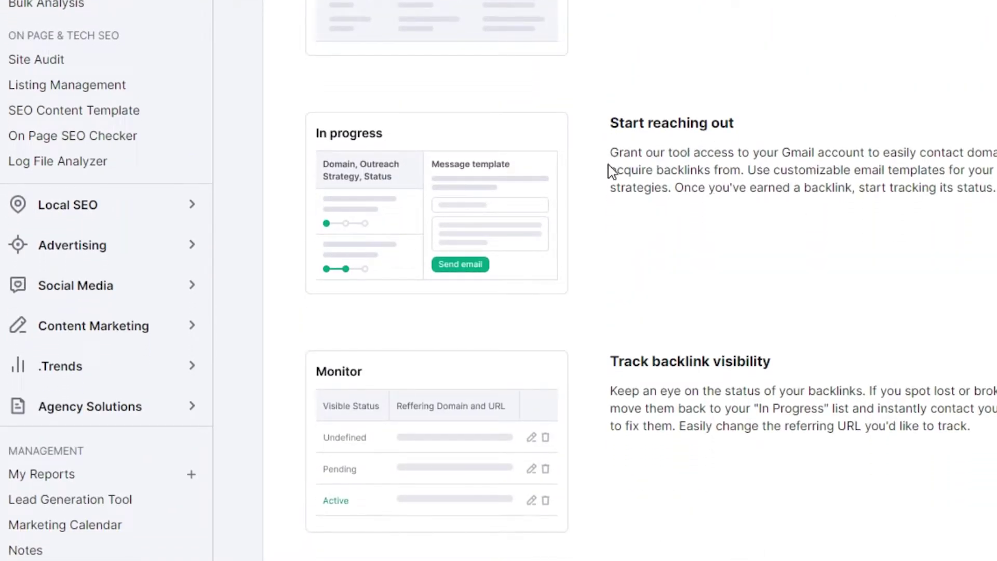
pyautogui.moveTo(691, 152); pyautogui.dragTo(974, 239)
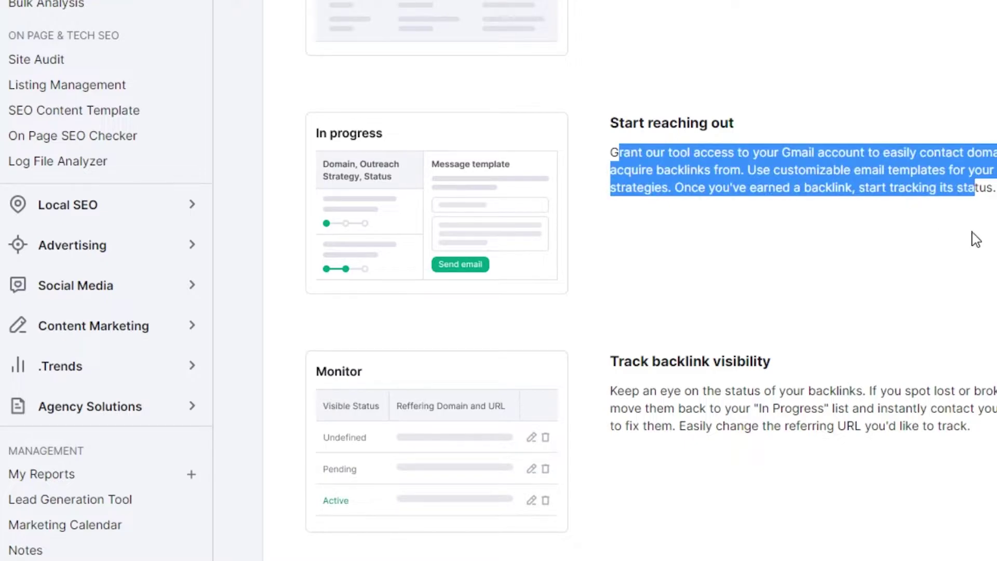
pyautogui.click(976, 239)
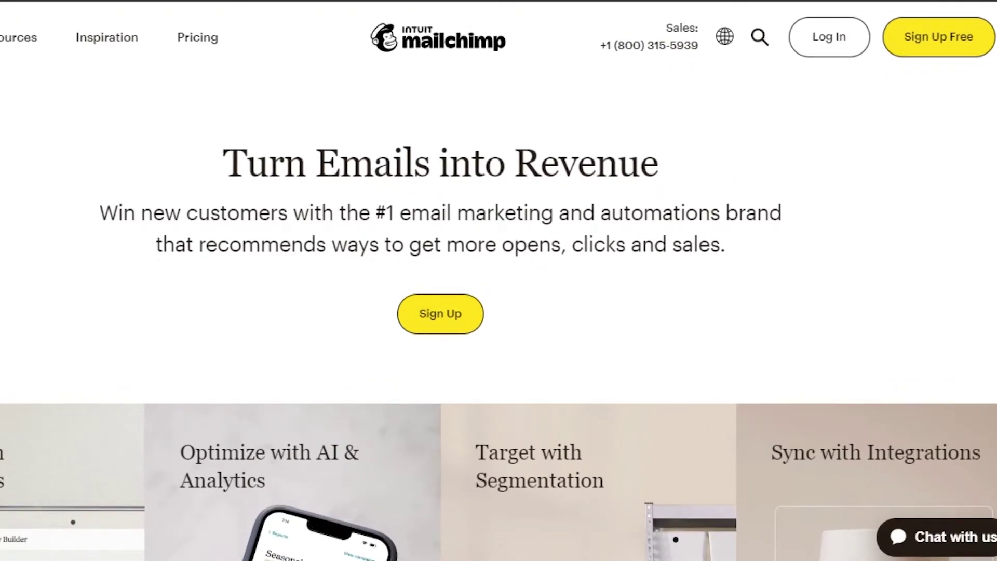
# Examine the Mailchimp homepage, covering its email marketing features, the Premium, Standard, Essentials and Free plans, and the customer journey section.
pyautogui.scroll(-10, 499, 312)
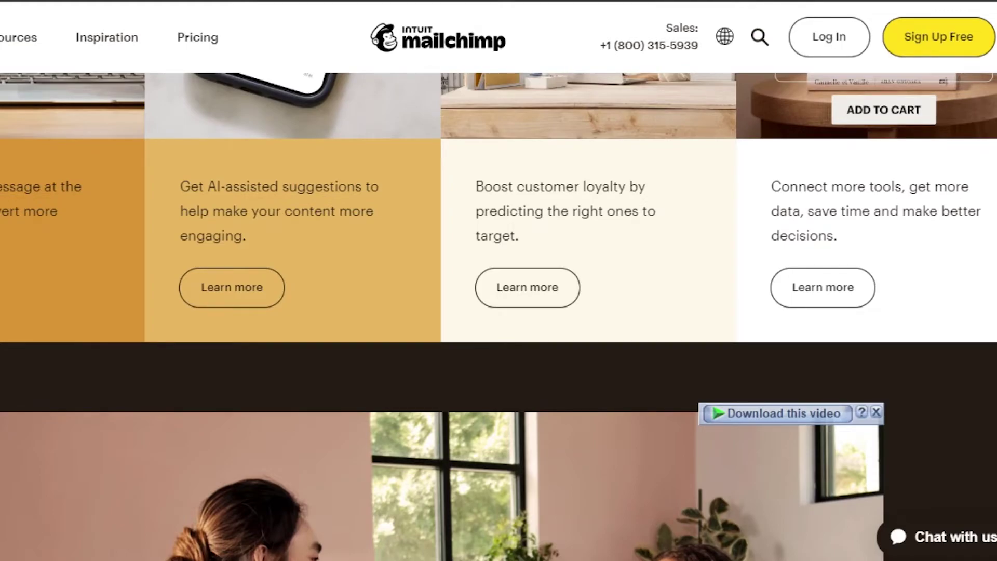
pyautogui.scroll(-15, 499, 312)
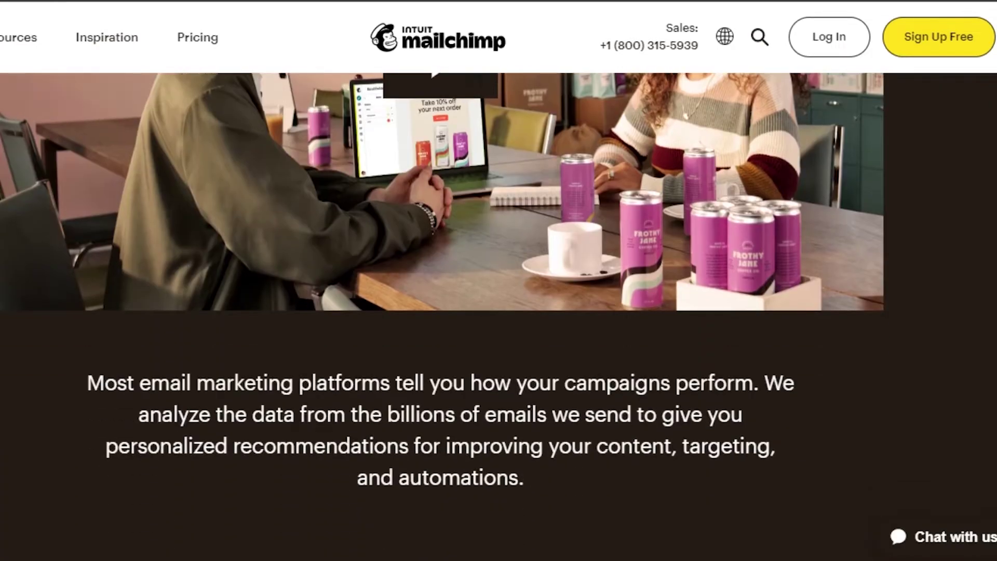
pyautogui.scroll(-9, 498, 312)
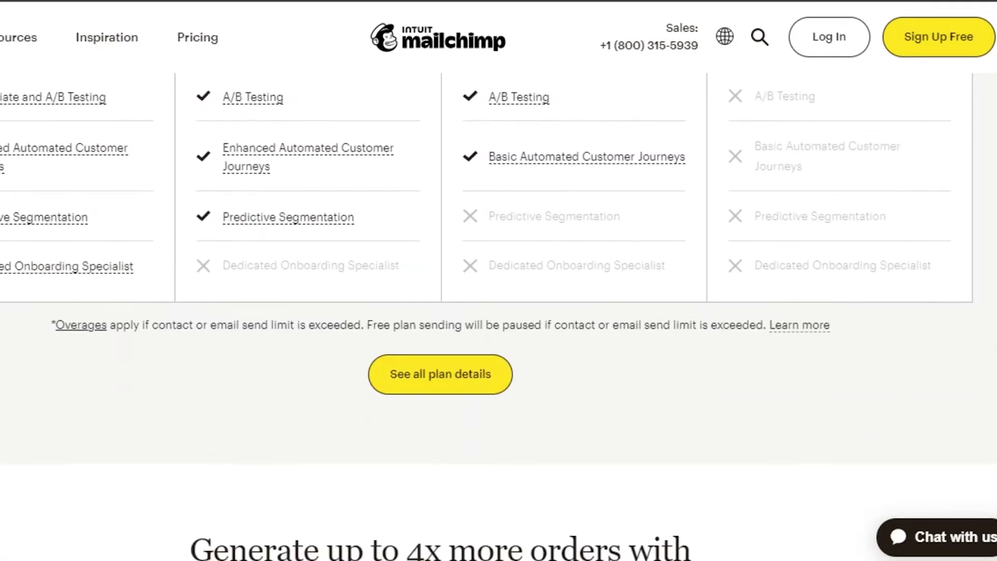
pyautogui.scroll(11, 499, 311)
pyautogui.scroll(8, 498, 312)
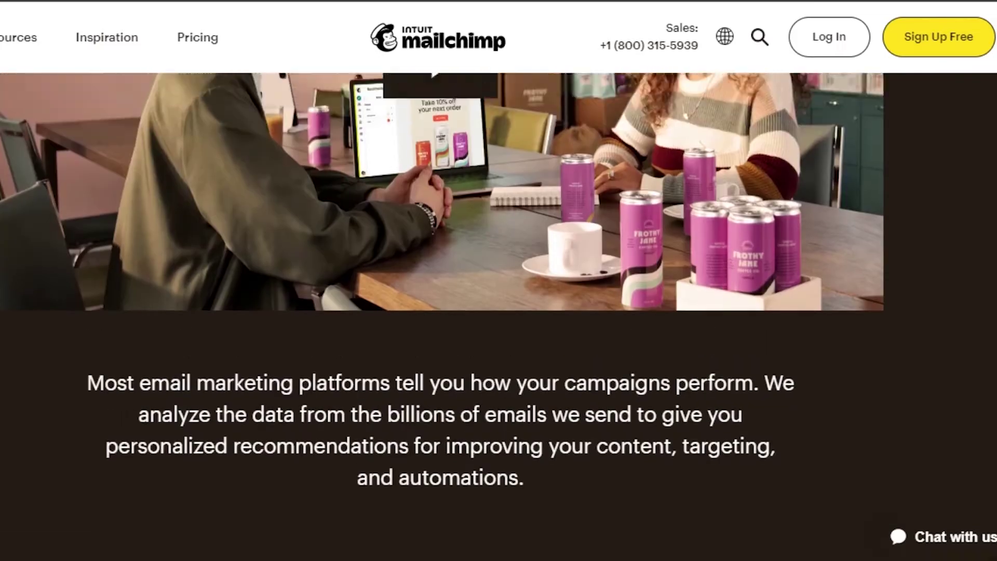
pyautogui.scroll(-10, 499, 312)
pyautogui.scroll(2, 859, 198)
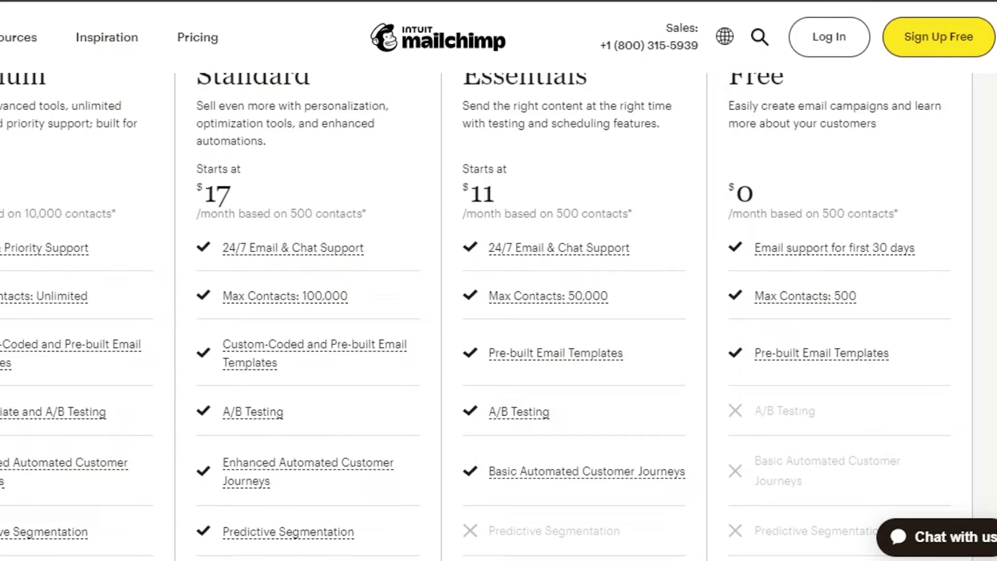
pyautogui.scroll(15, 498, 312)
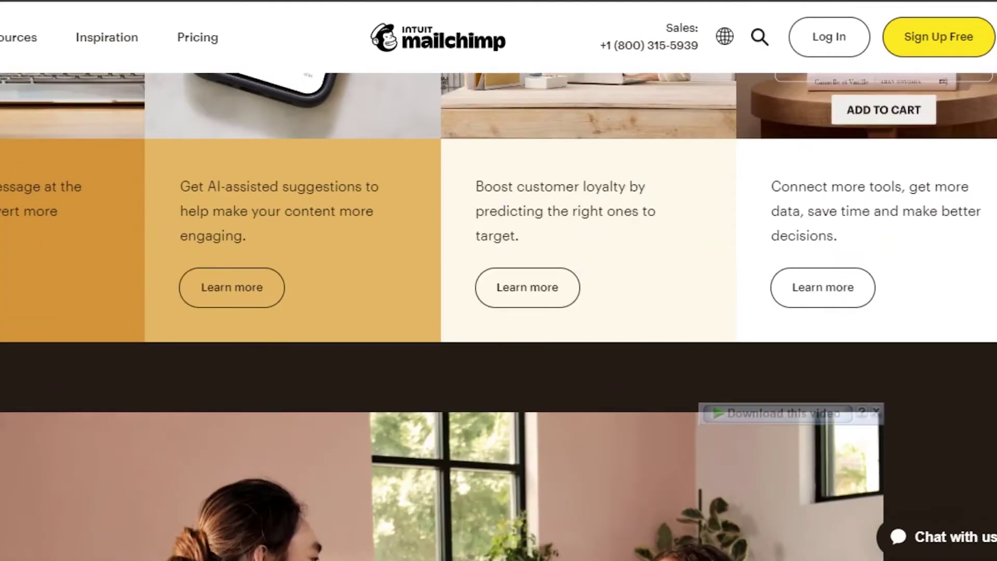
pyautogui.scroll(6, 499, 311)
pyautogui.scroll(4, 498, 311)
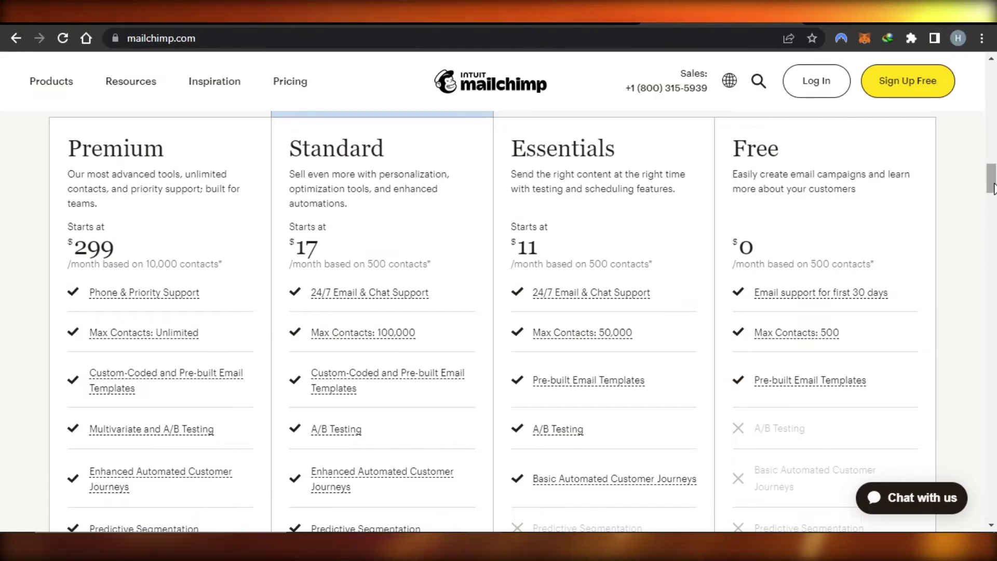
pyautogui.scroll(10, 996, 251)
pyautogui.scroll(-15, 499, 291)
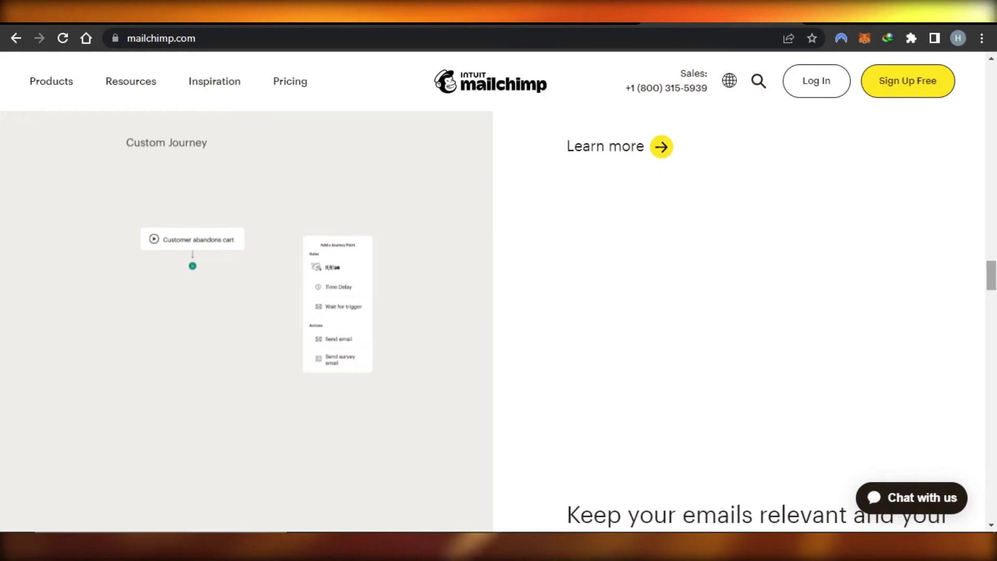
# Return to the Mailchimp homepage's introduction and review the automation, analytics, segmentation and integration highlights.
pyautogui.scroll(10, 499, 311)
pyautogui.scroll(10, 499, 312)
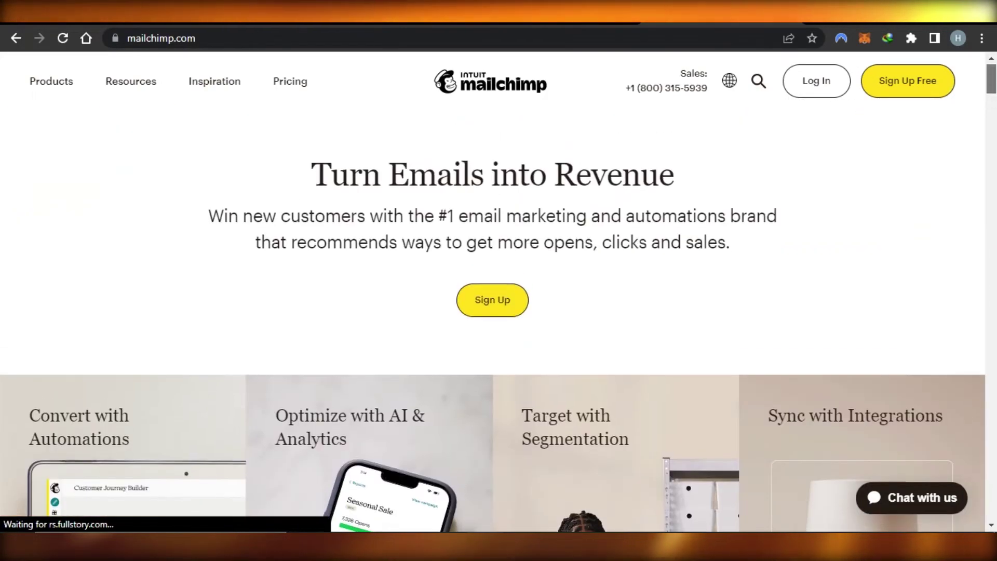
pyautogui.scroll(-6, 499, 311)
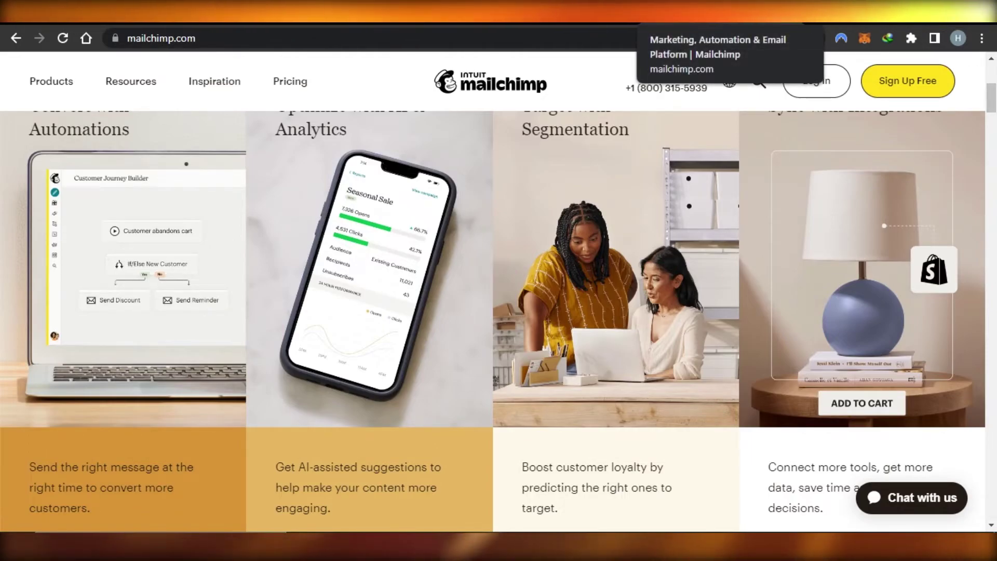
# Switch to Fiverr and look over the recommended SEO and article writing gigs on its homepage.
pyautogui.click(540, 13)
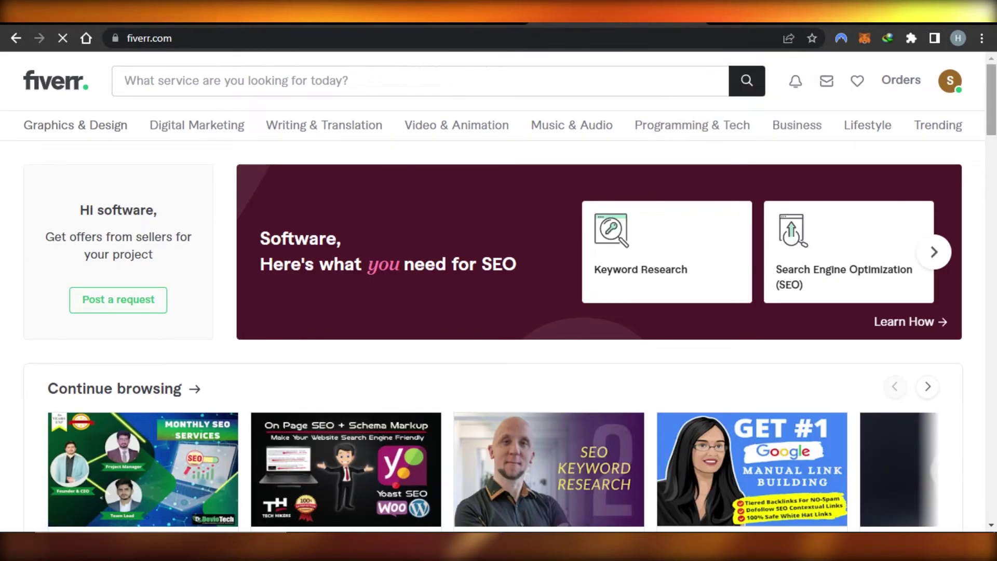
pyautogui.scroll(-8, 710, 134)
pyautogui.scroll(-10, 499, 291)
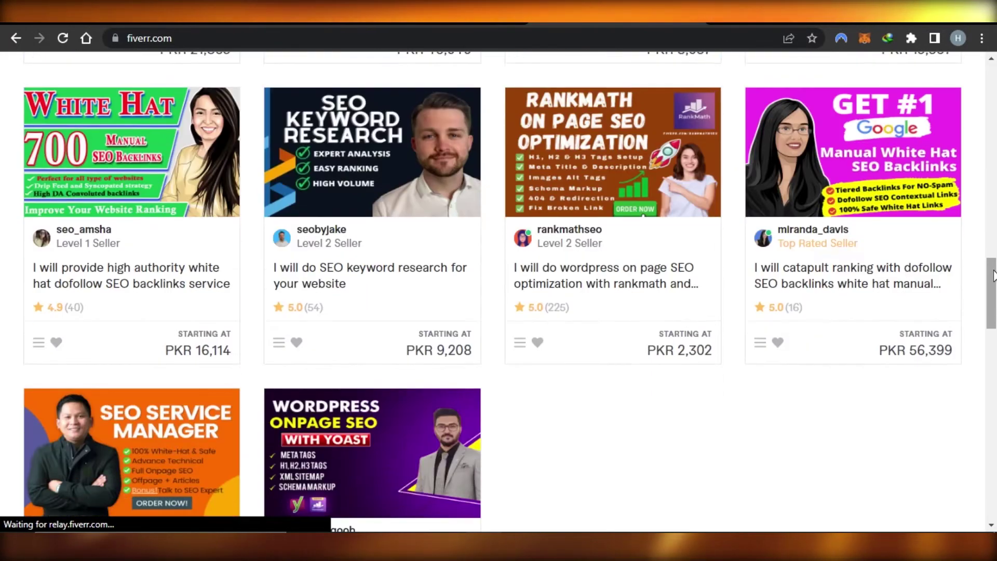
pyautogui.scroll(15, 643, 423)
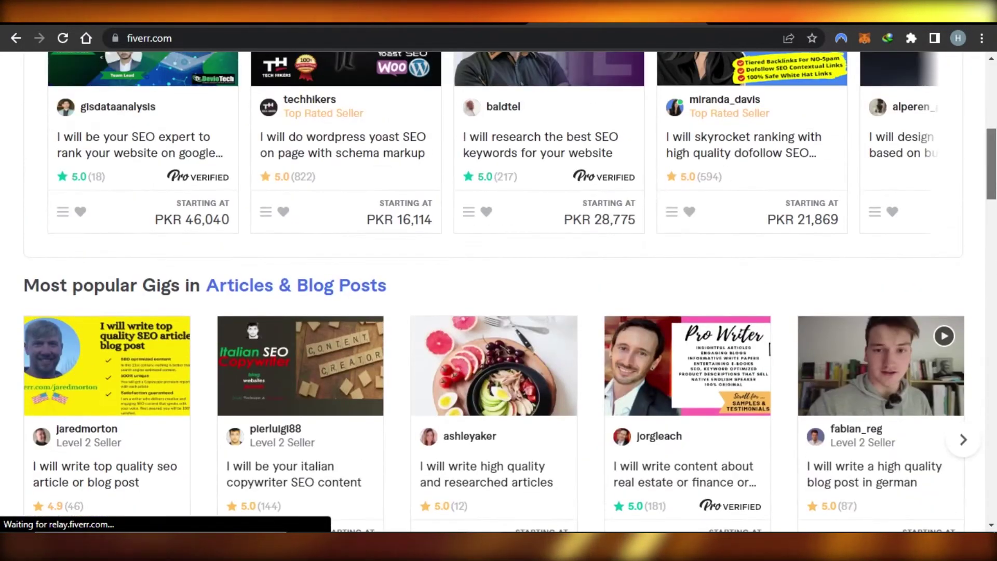
pyautogui.scroll(2, 498, 291)
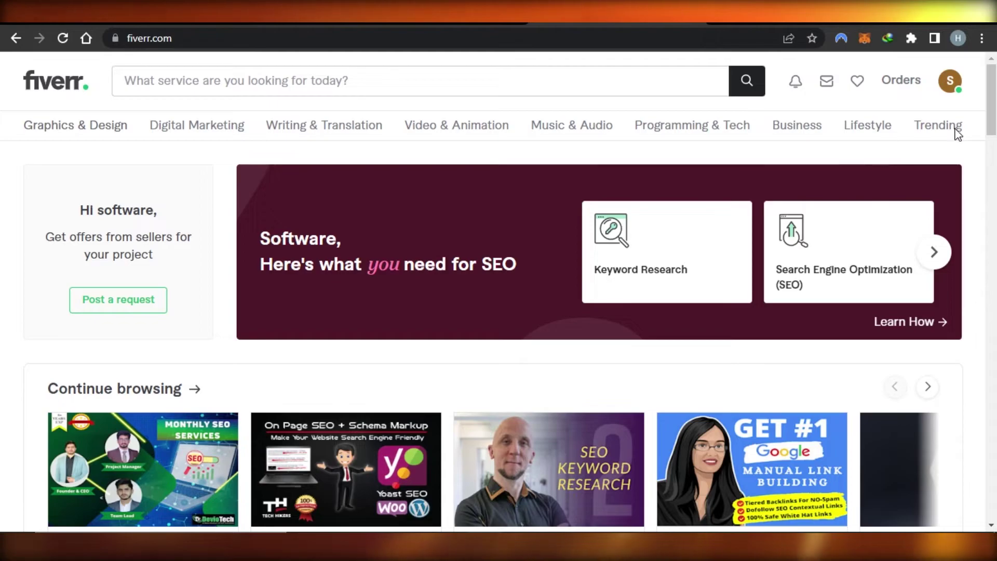
# Open the trending Search Engine Optimization (SEO) category and look through its service offers, ratings and starting prices.
pyautogui.moveTo(953, 134)
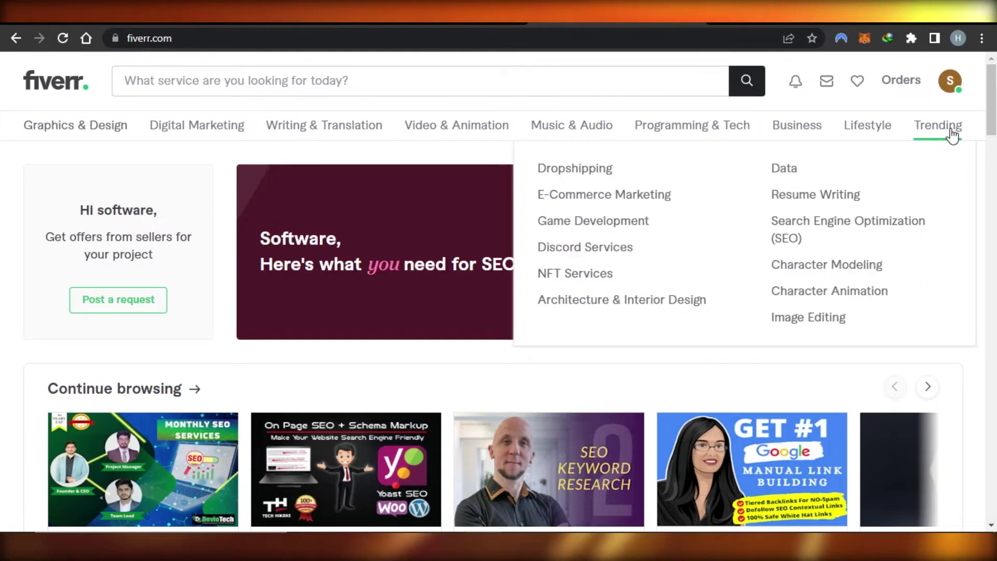
pyautogui.click(790, 239)
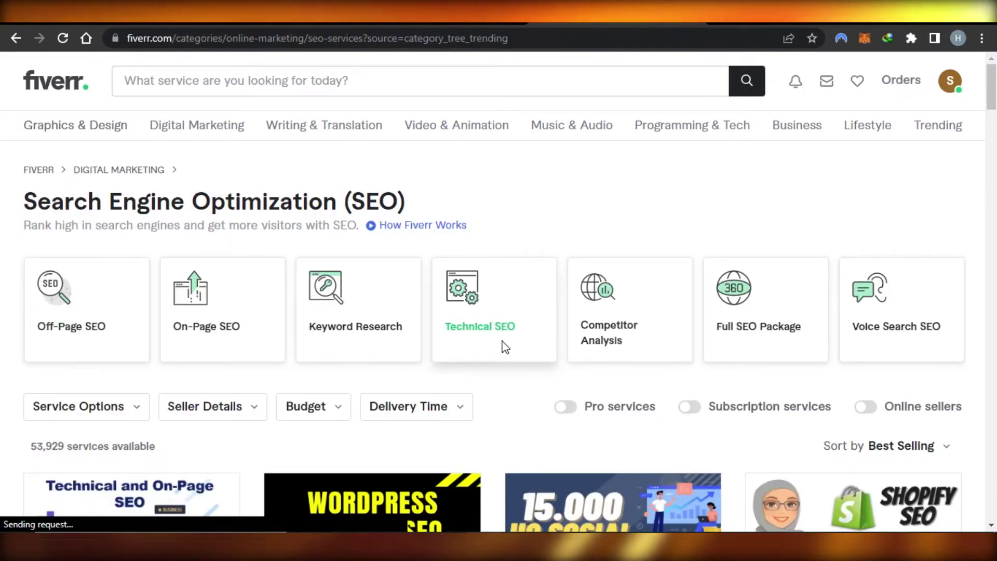
pyautogui.scroll(-8, 993, 183)
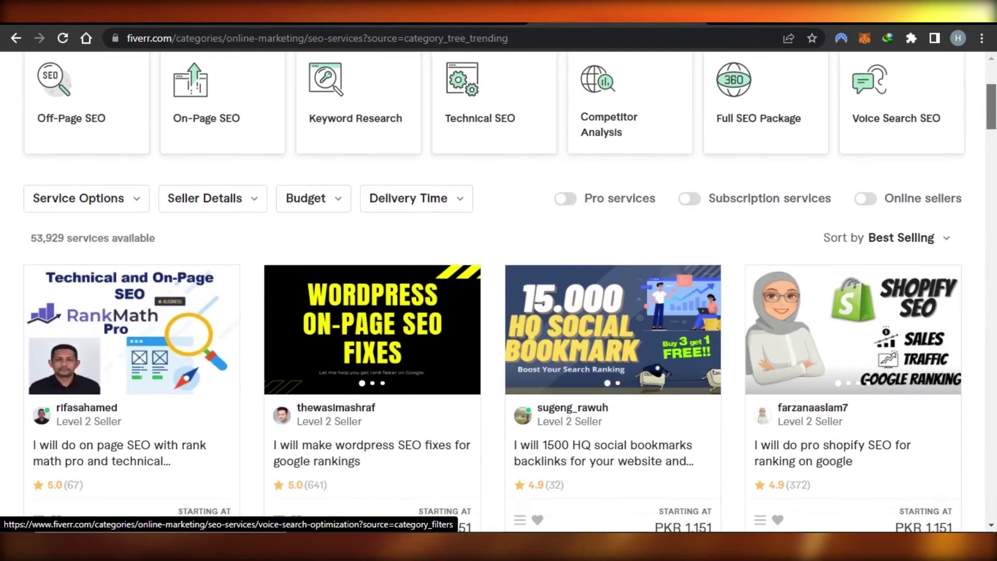
pyautogui.scroll(-13, 499, 291)
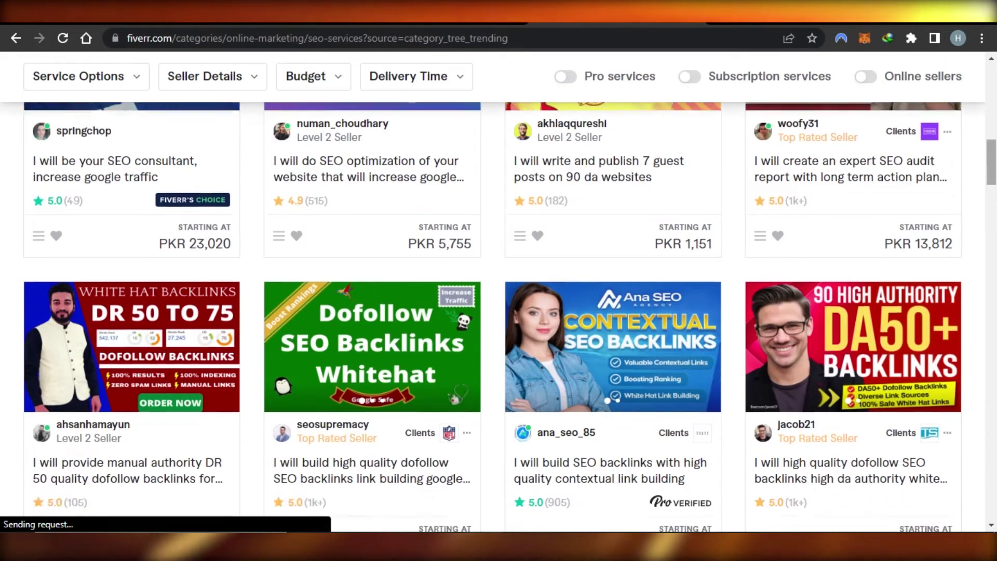
pyautogui.scroll(2, 498, 291)
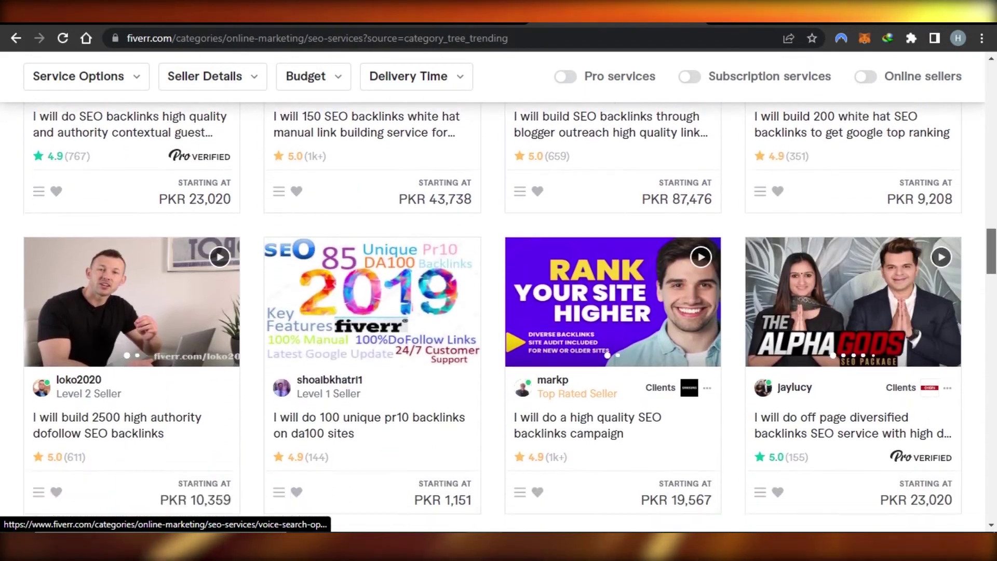
pyautogui.scroll(-5, 995, 269)
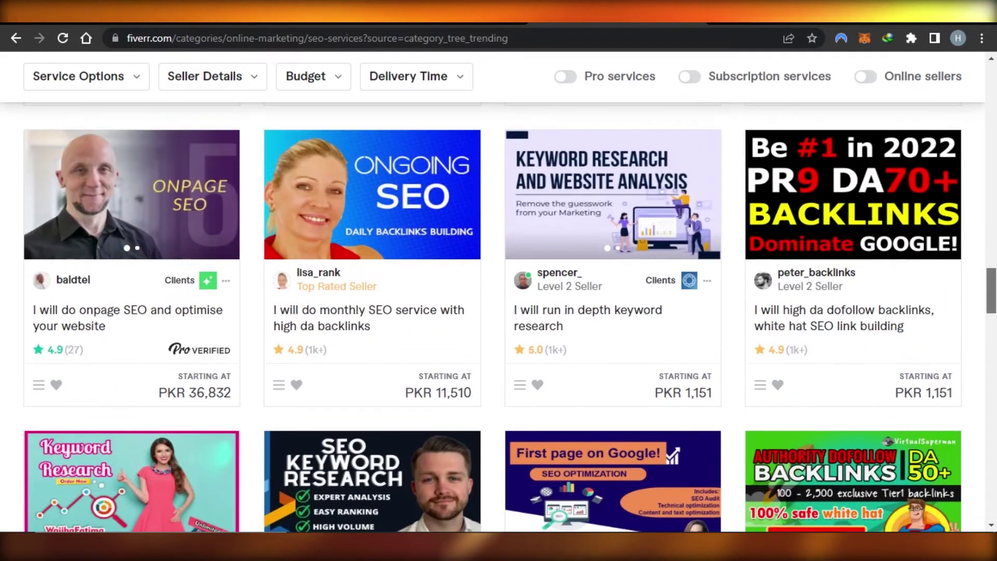
pyautogui.scroll(8, 995, 268)
pyautogui.scroll(4, 499, 317)
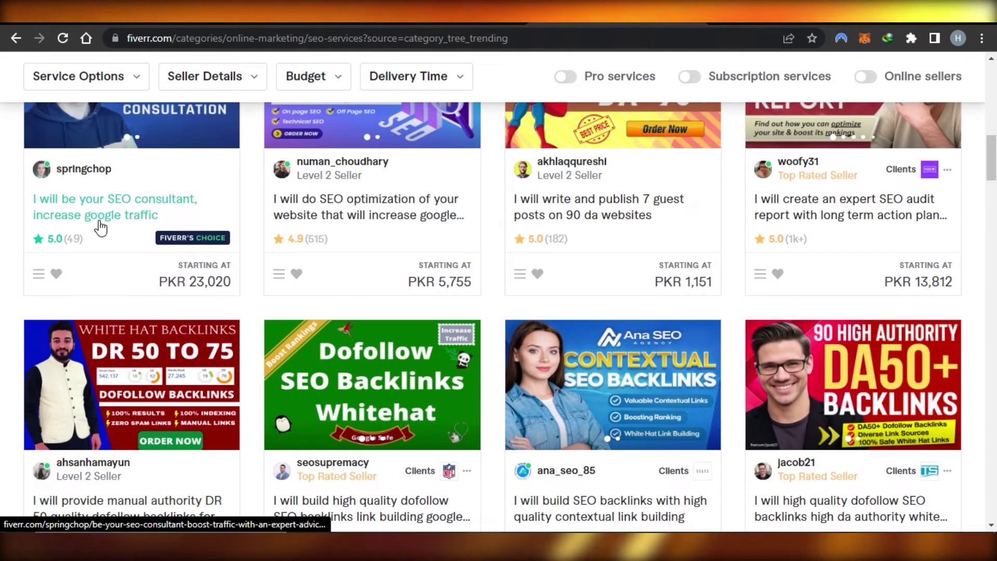
pyautogui.scroll(10, 499, 311)
pyautogui.scroll(-15, 499, 311)
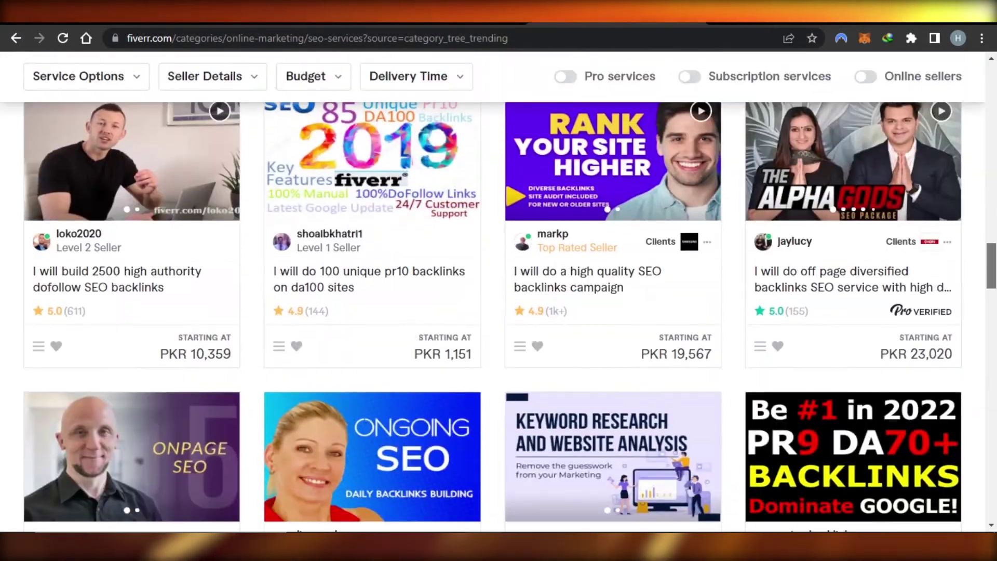
pyautogui.scroll(-20, 499, 312)
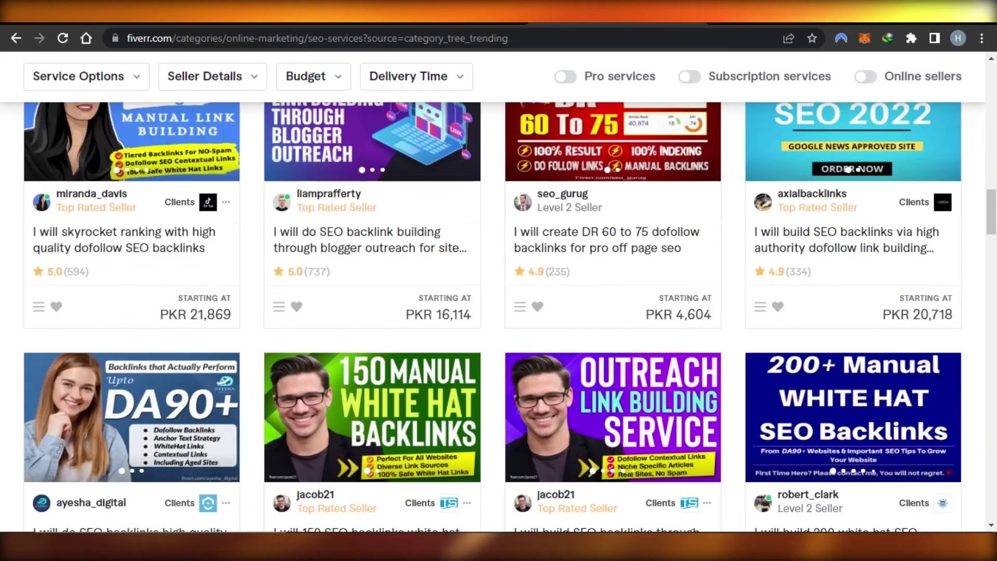
pyautogui.scroll(15, 498, 312)
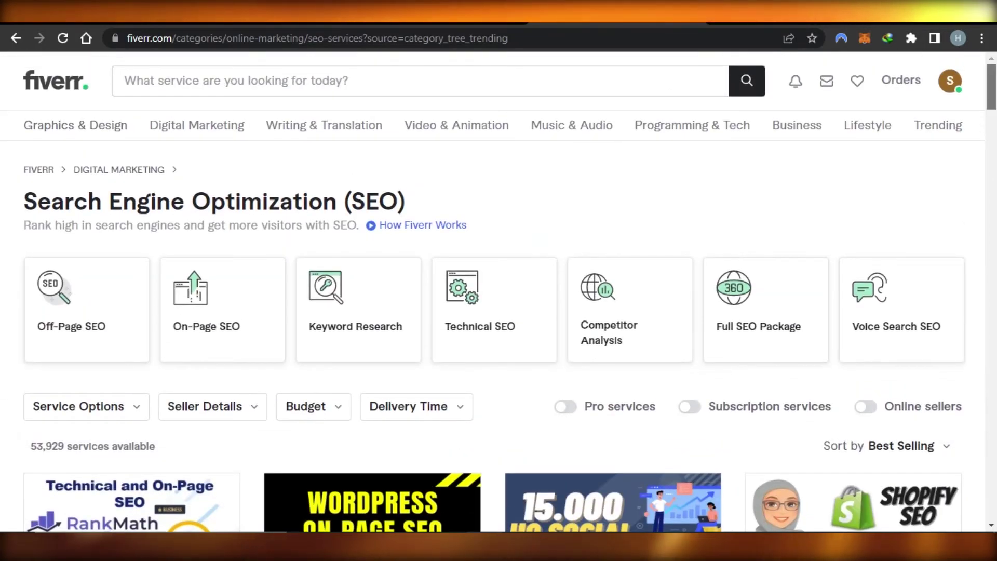
# Examine the SEO gig listings down to the page numbers and browsing history, and return to the first offers.
pyautogui.scroll(-8, 499, 311)
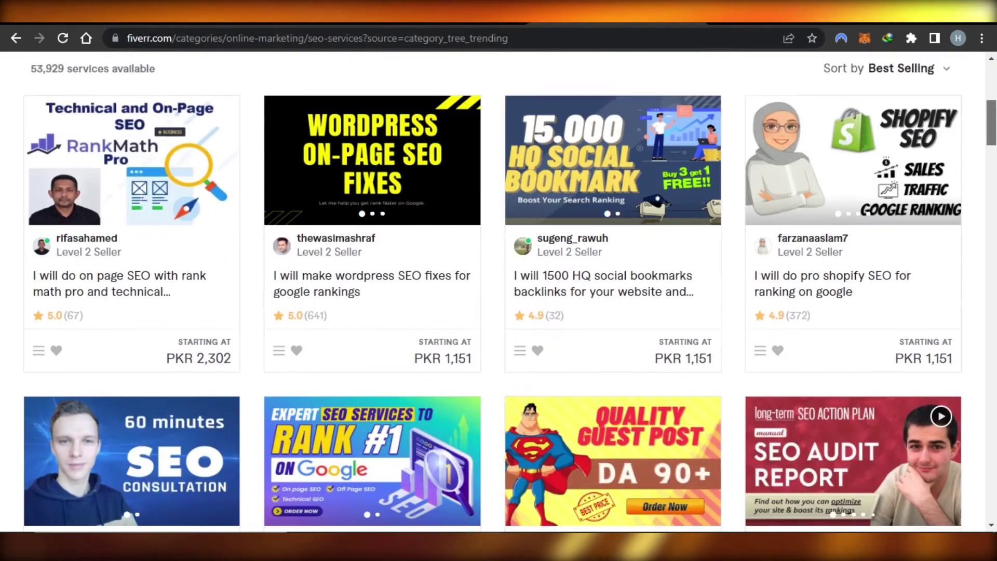
pyautogui.scroll(-6, 499, 312)
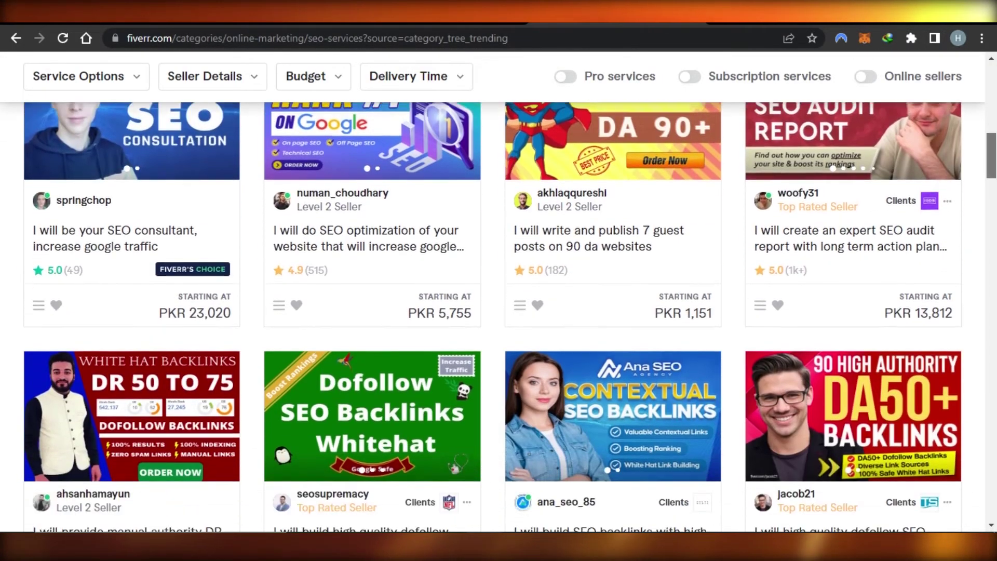
pyautogui.scroll(-4, 499, 312)
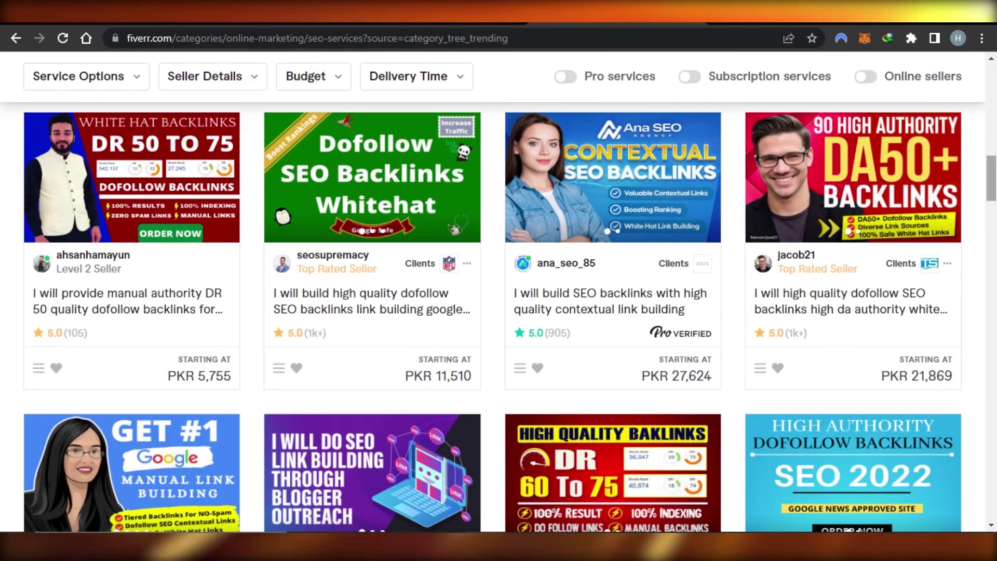
pyautogui.scroll(-5, 499, 312)
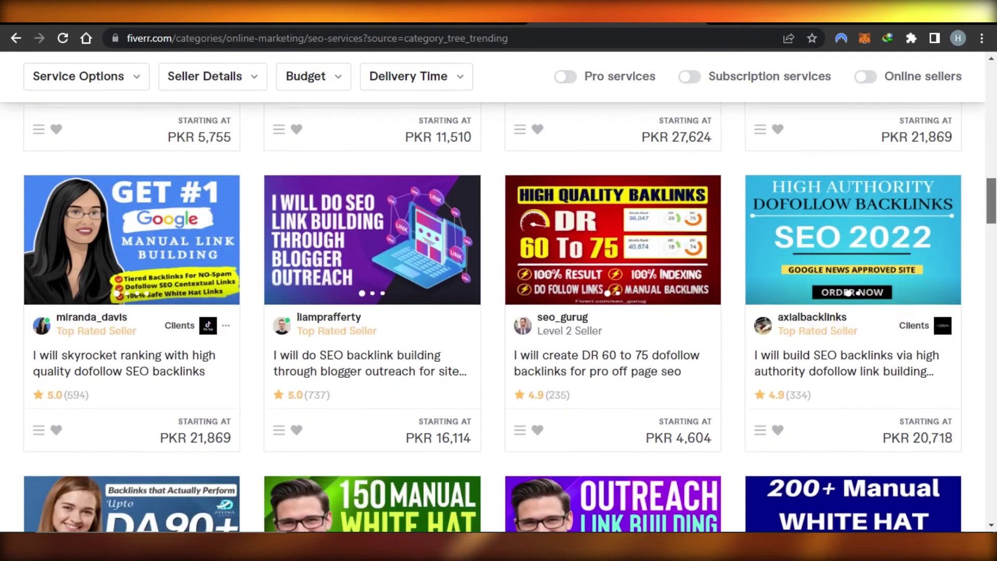
pyautogui.scroll(-5, 499, 312)
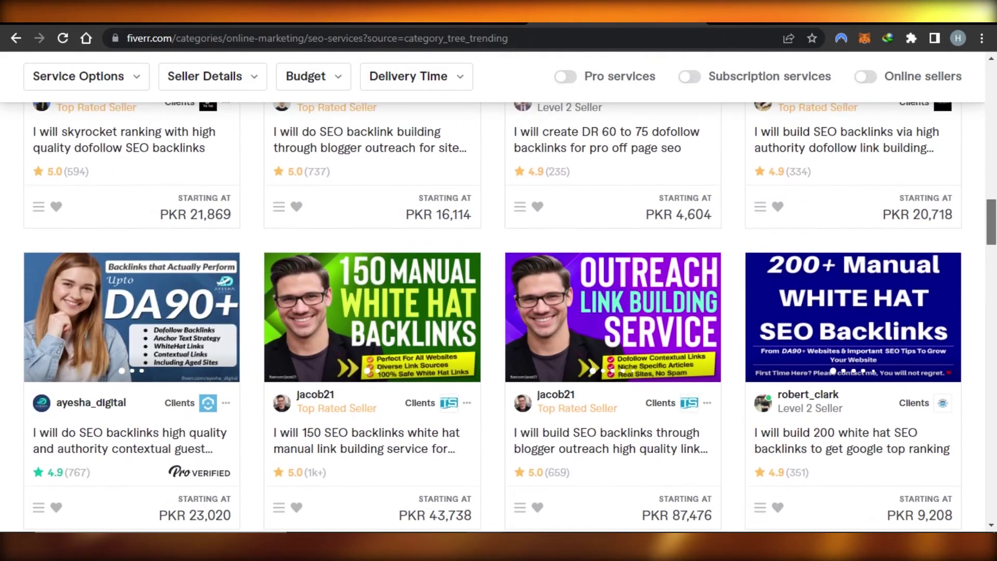
pyautogui.scroll(-4, 499, 312)
pyautogui.scroll(-10, 499, 312)
pyautogui.scroll(-4, 499, 312)
pyautogui.scroll(-12, 498, 312)
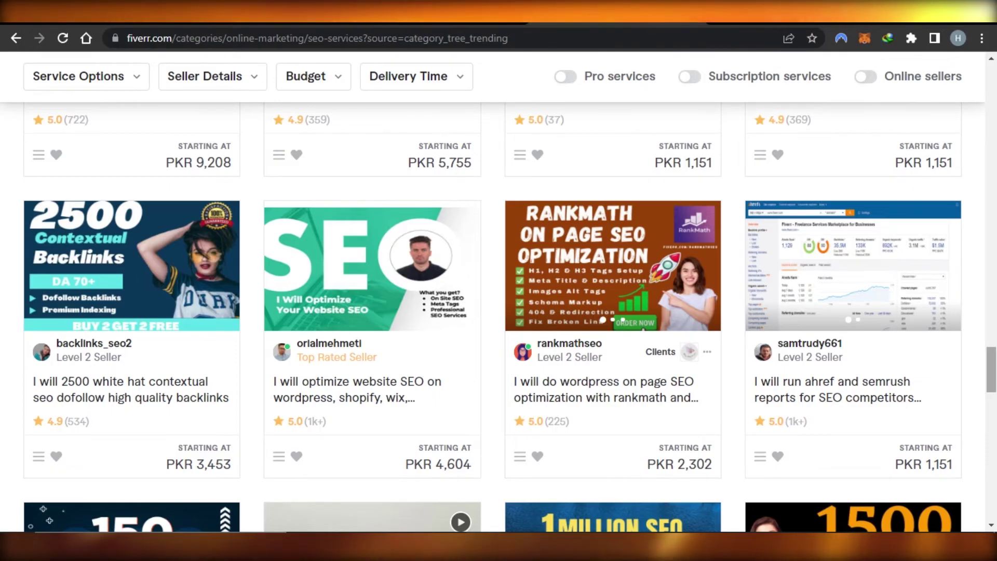
pyautogui.scroll(-11, 499, 311)
pyautogui.scroll(-6, 499, 311)
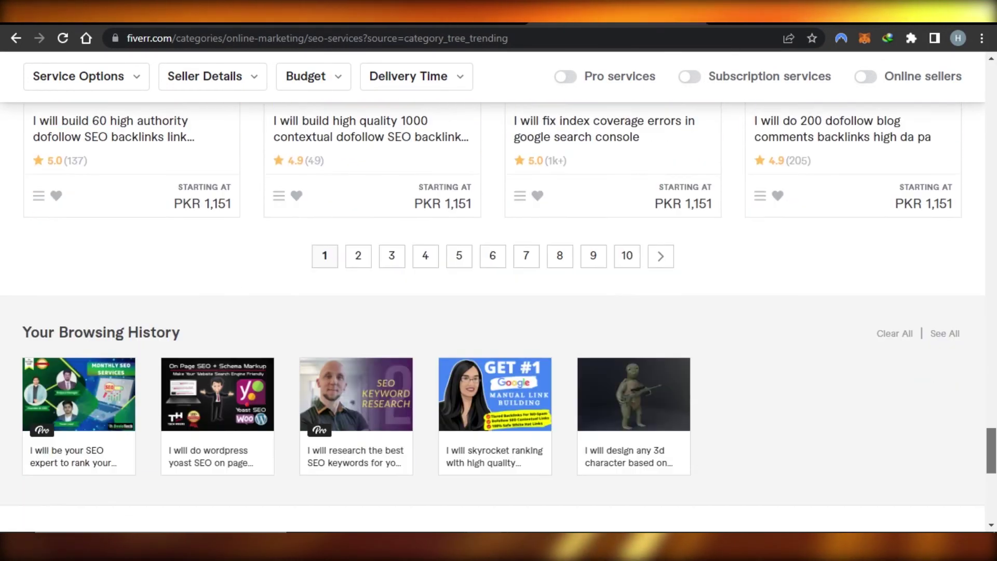
pyautogui.scroll(20, 499, 311)
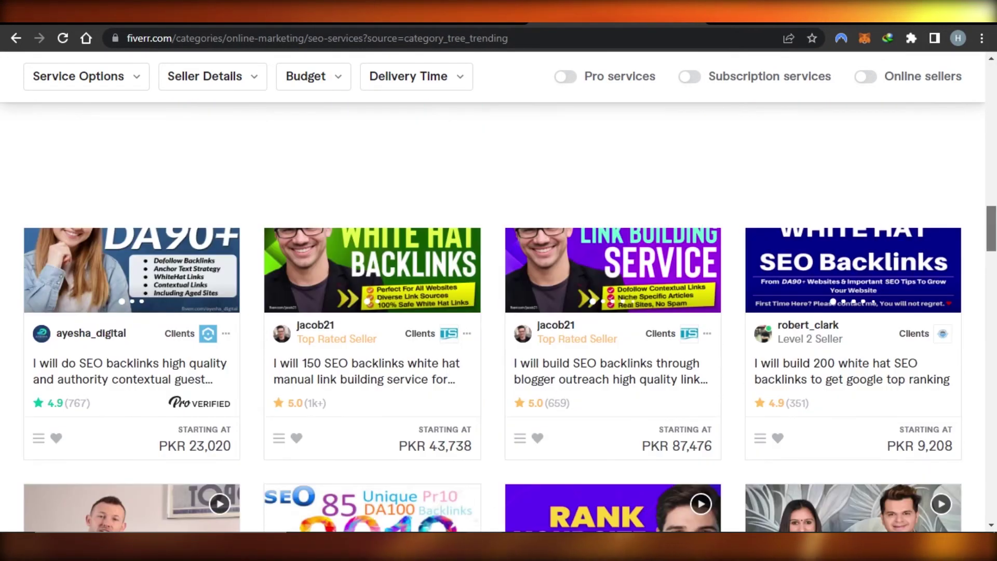
pyautogui.scroll(10, 499, 311)
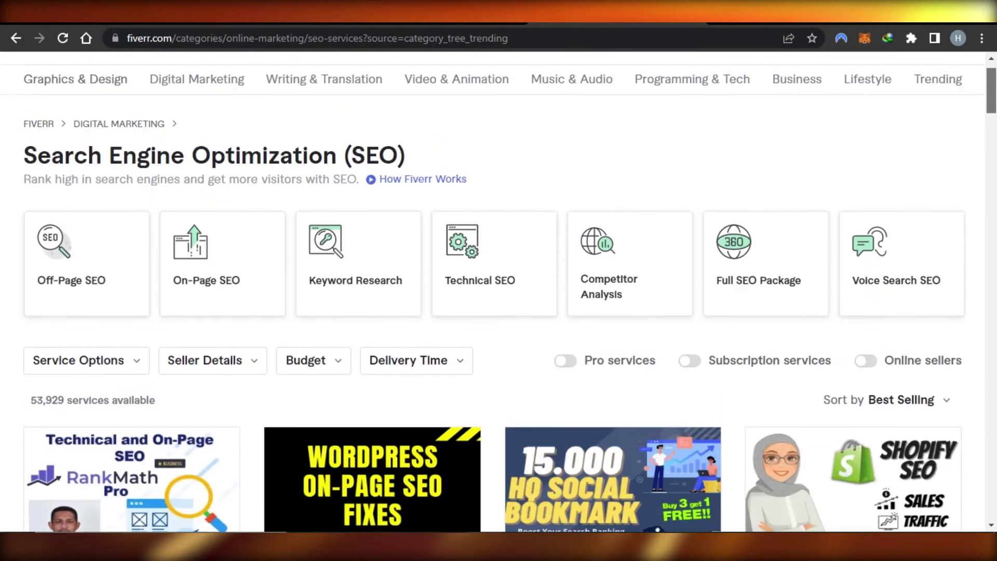
pyautogui.scroll(-10, 499, 312)
pyautogui.scroll(-2, 499, 312)
pyautogui.scroll(10, 499, 312)
pyautogui.scroll(-5, 499, 312)
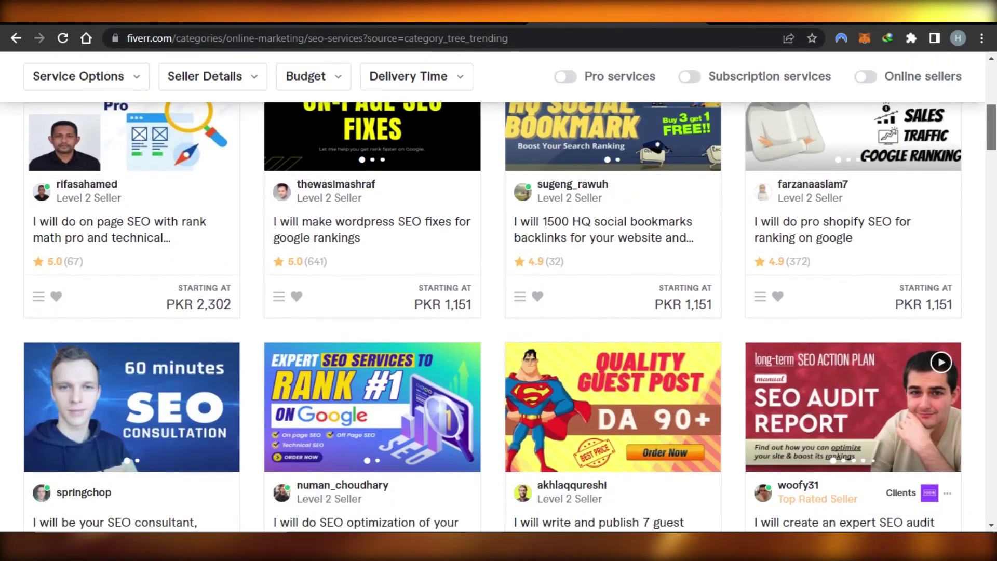
pyautogui.scroll(2, 499, 312)
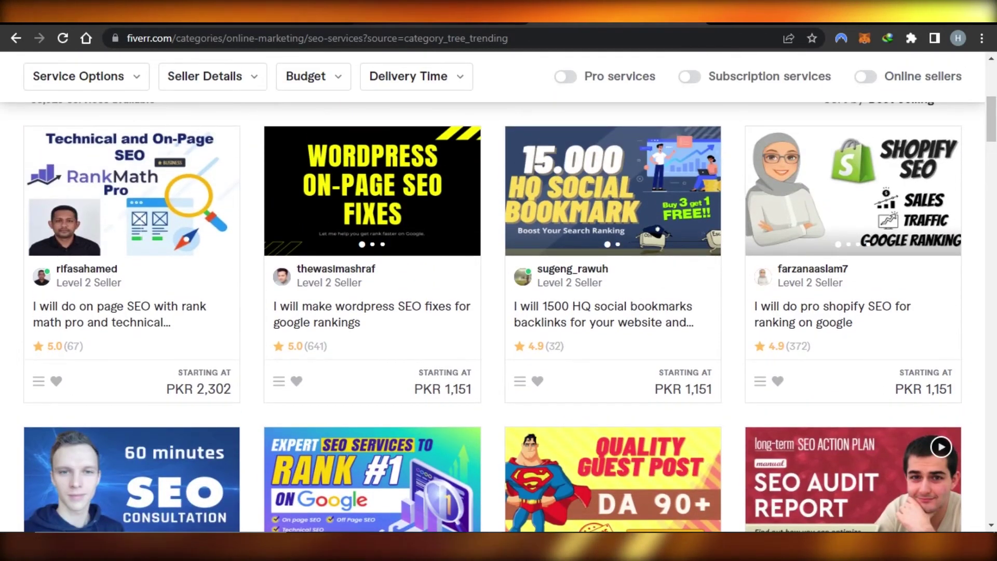
# Switch back to Semrush and review the start of the Link Building tool's About page for medium.com.
pyautogui.hotkey('ctrl', 'shift', 'Tab')
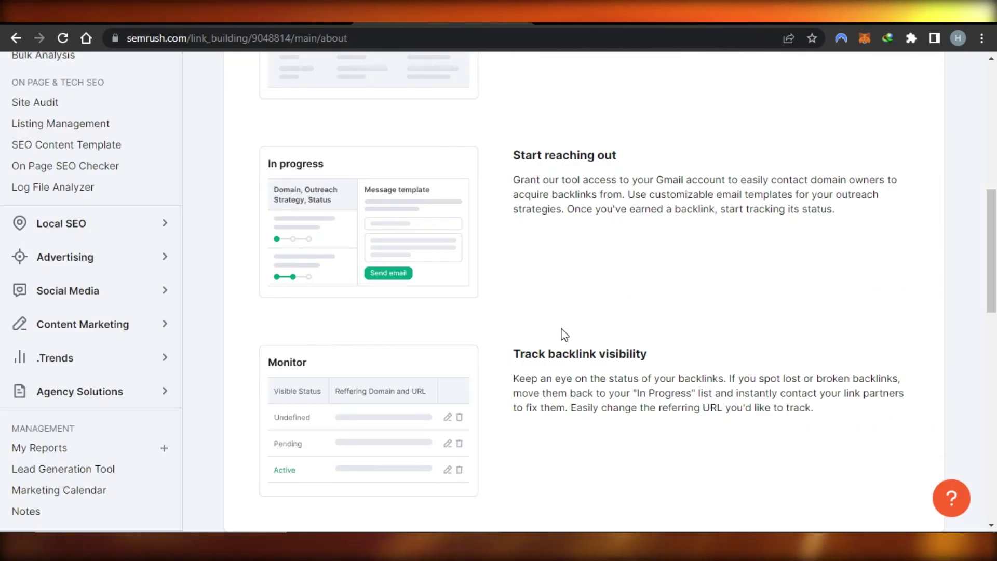
pyautogui.scroll(10, 311, 205)
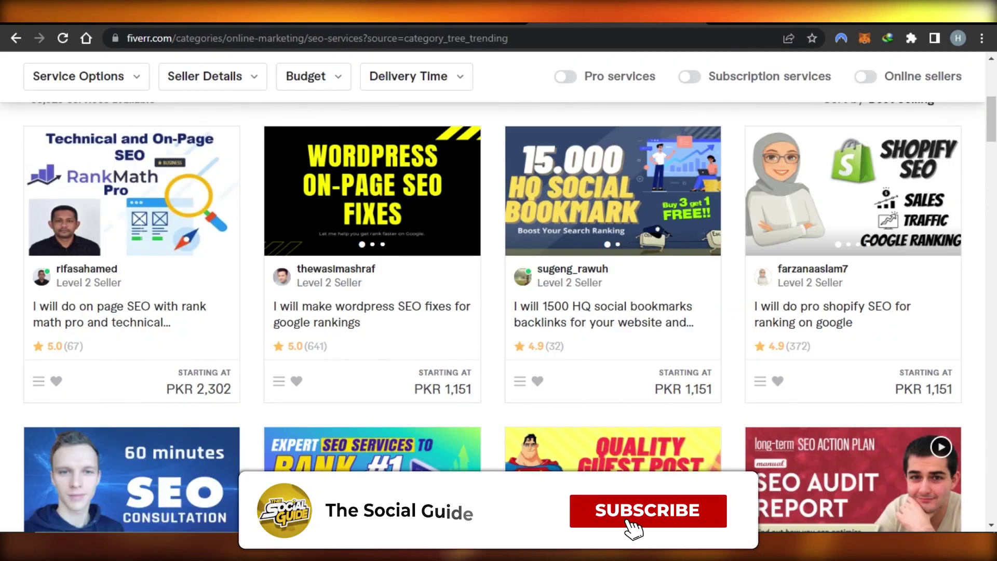
pyautogui.scroll(5, 831, 315)
pyautogui.scroll(1, 577, 125)
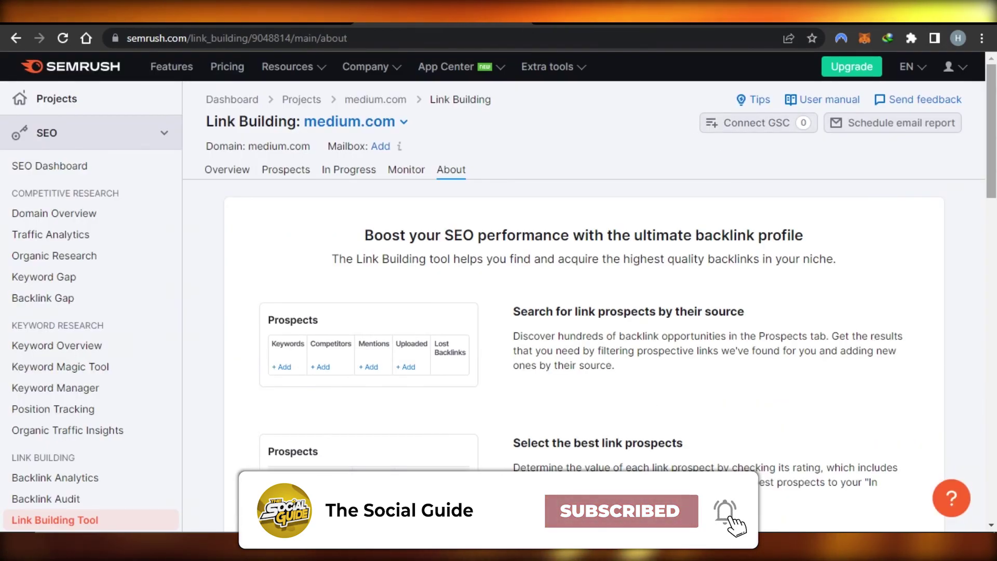
pyautogui.scroll(-5, 584, 311)
pyautogui.scroll(4, 584, 311)
pyautogui.scroll(1, 584, 312)
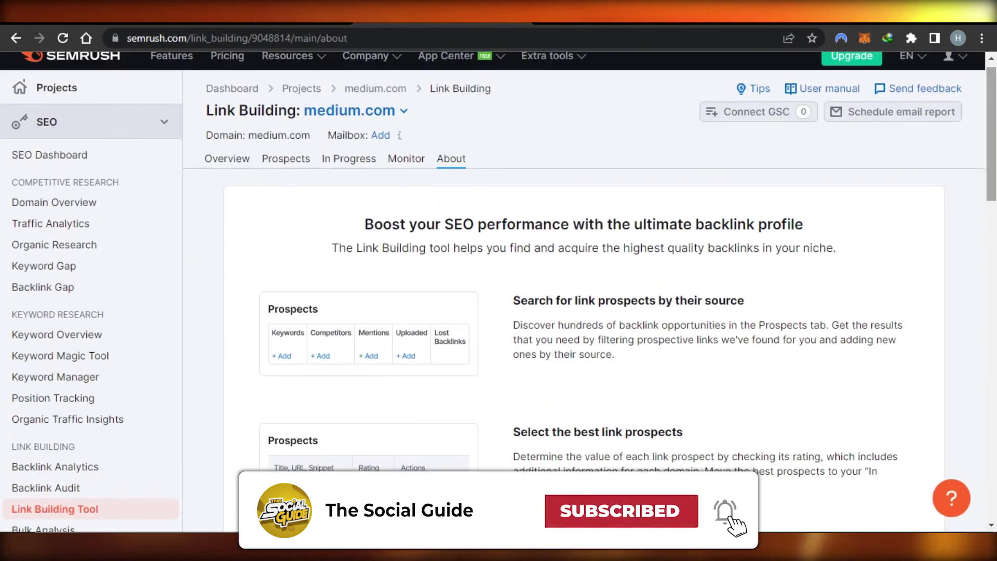